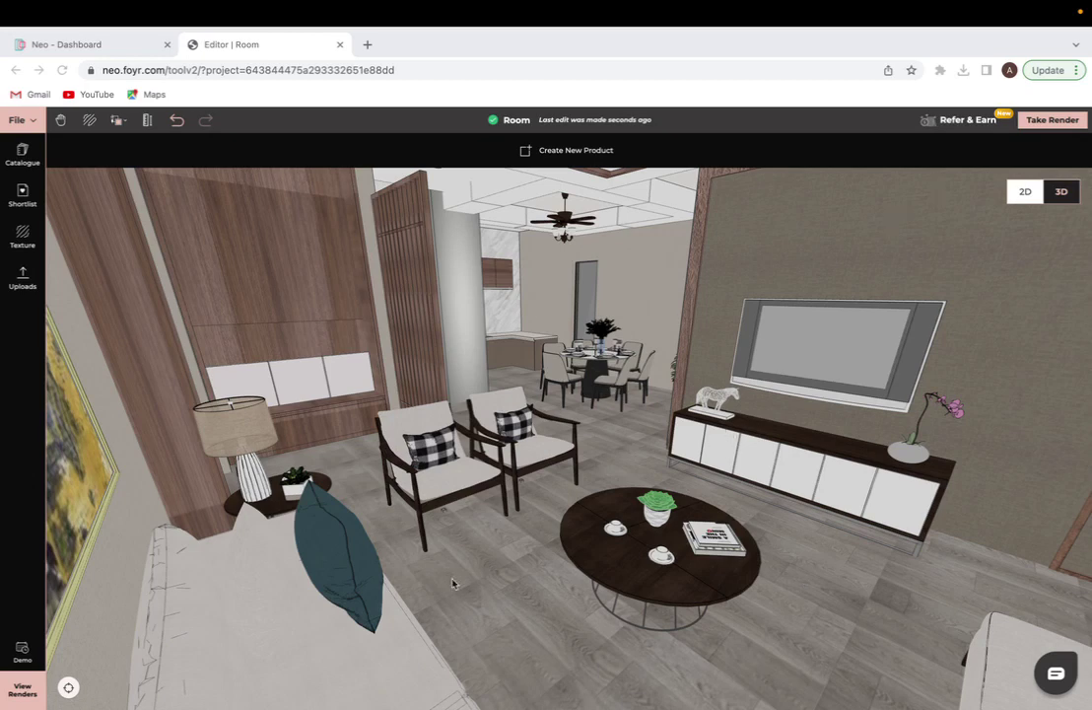
Enter render mode and start a High Density walkthrough of the room.
click(1039, 121)
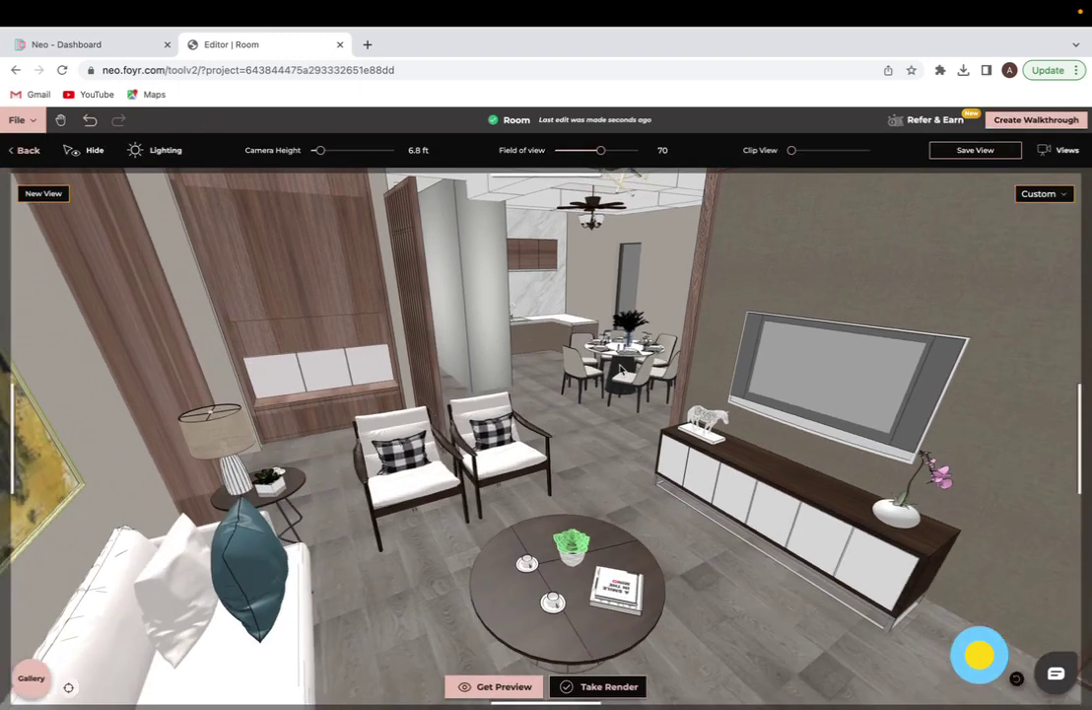
click(996, 153)
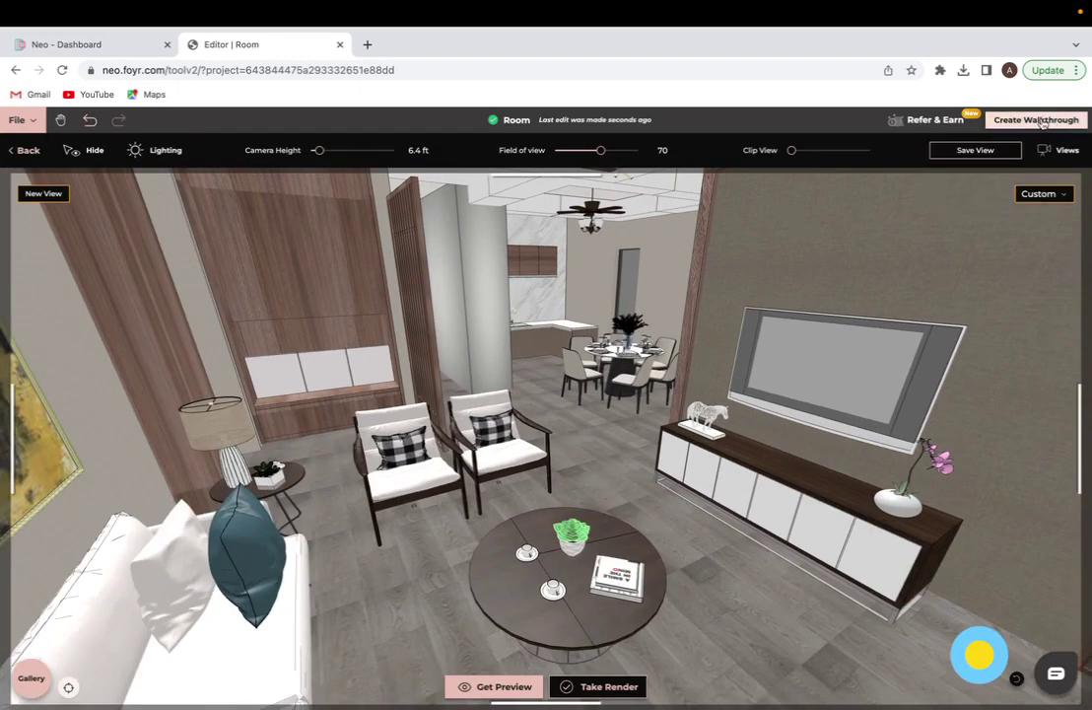
click(1041, 120)
click(427, 351)
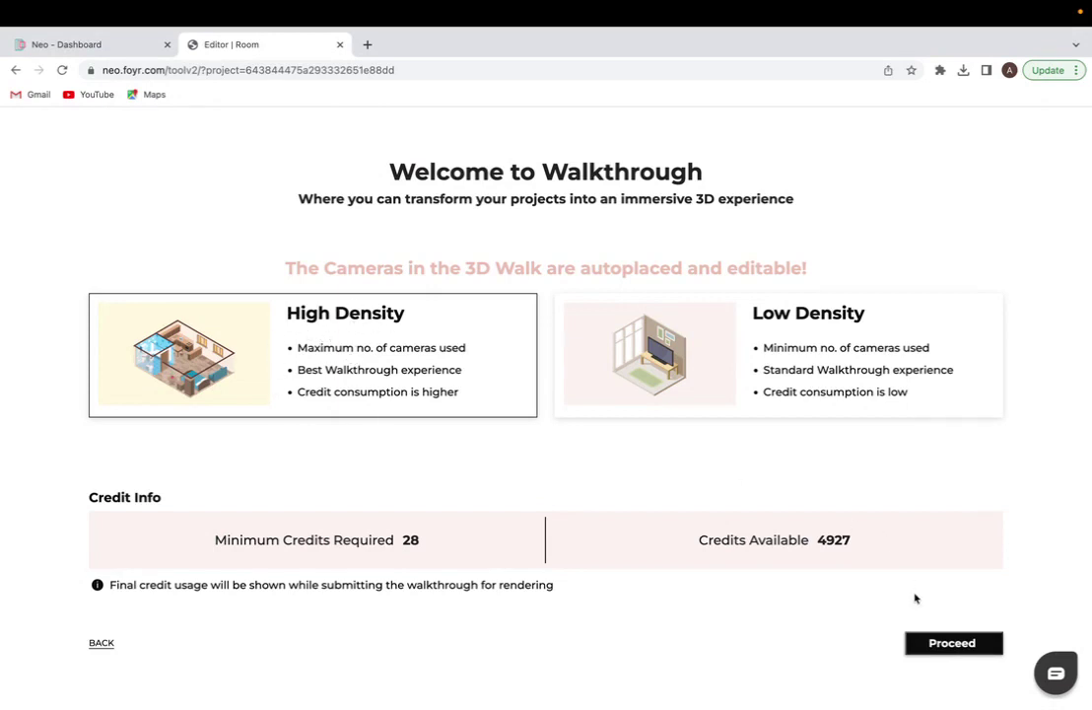
click(943, 646)
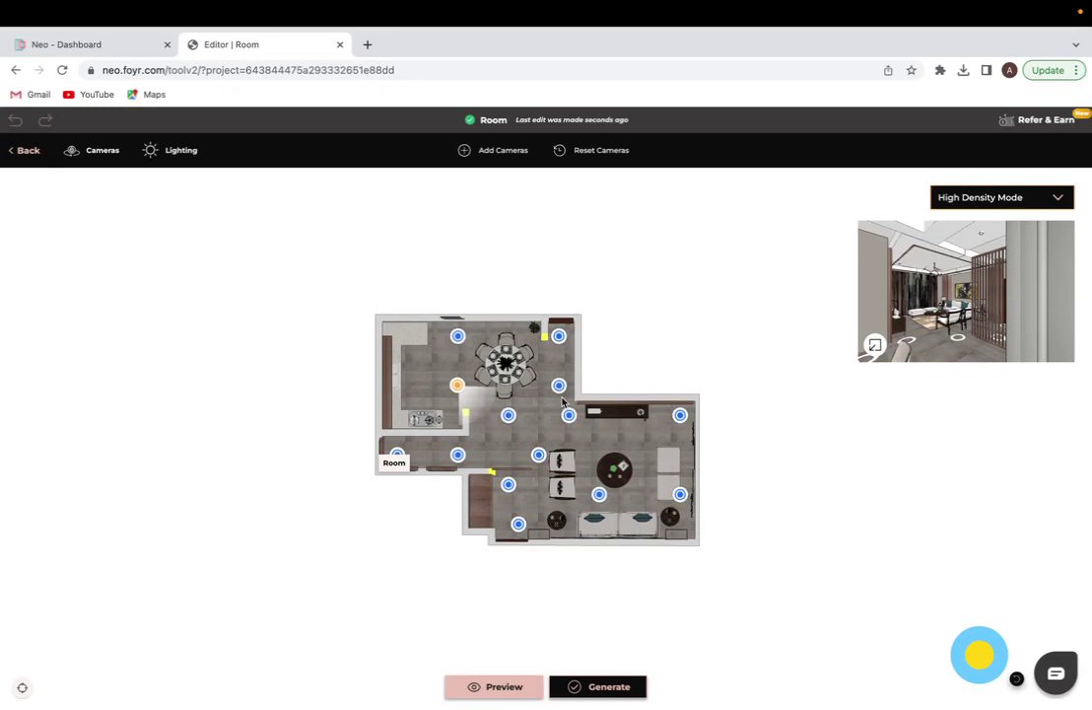
Add three walkthrough cameras: two between the TV unit and the coffee table and one in the kitchen.
click(503, 156)
click(631, 434)
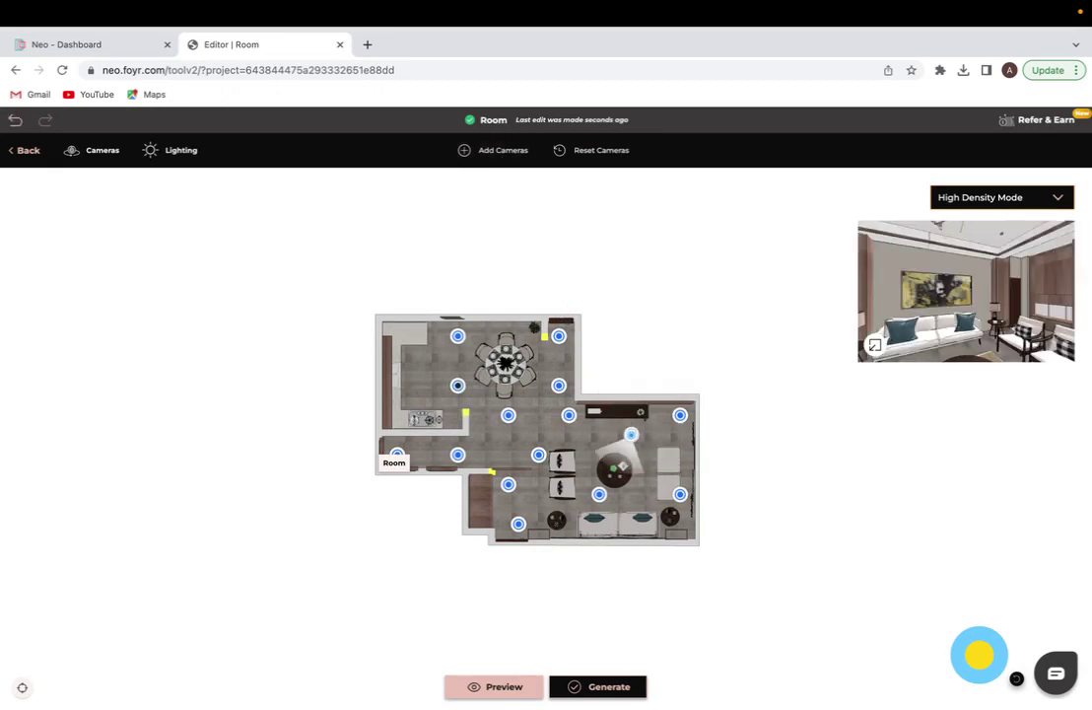
click(416, 373)
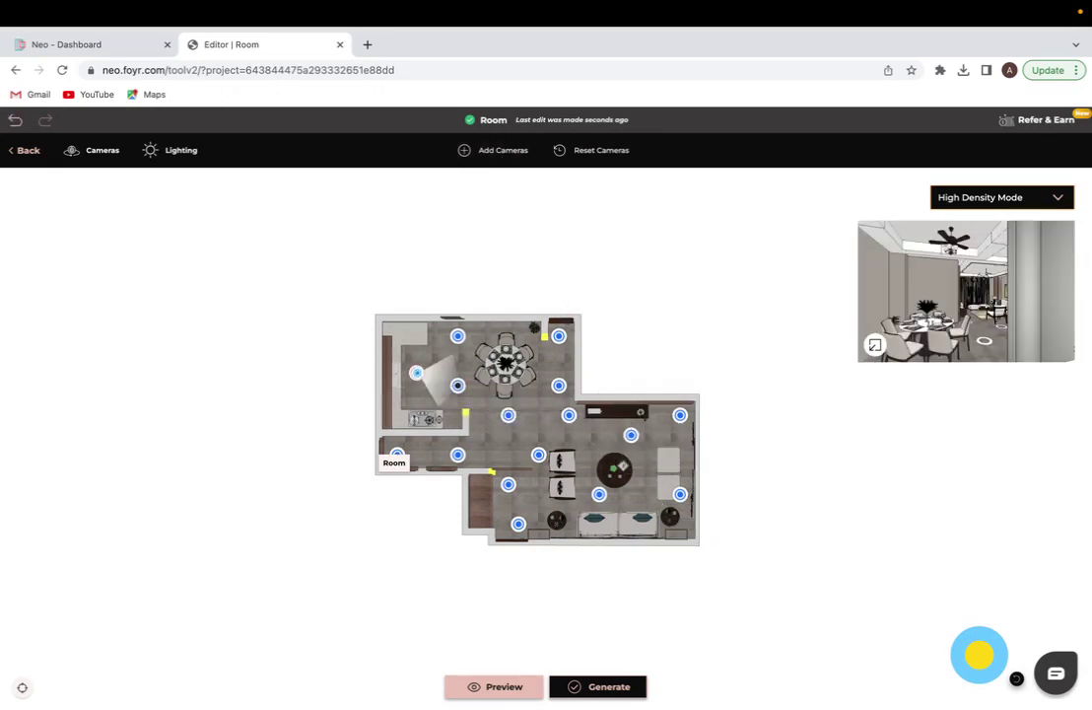
click(598, 442)
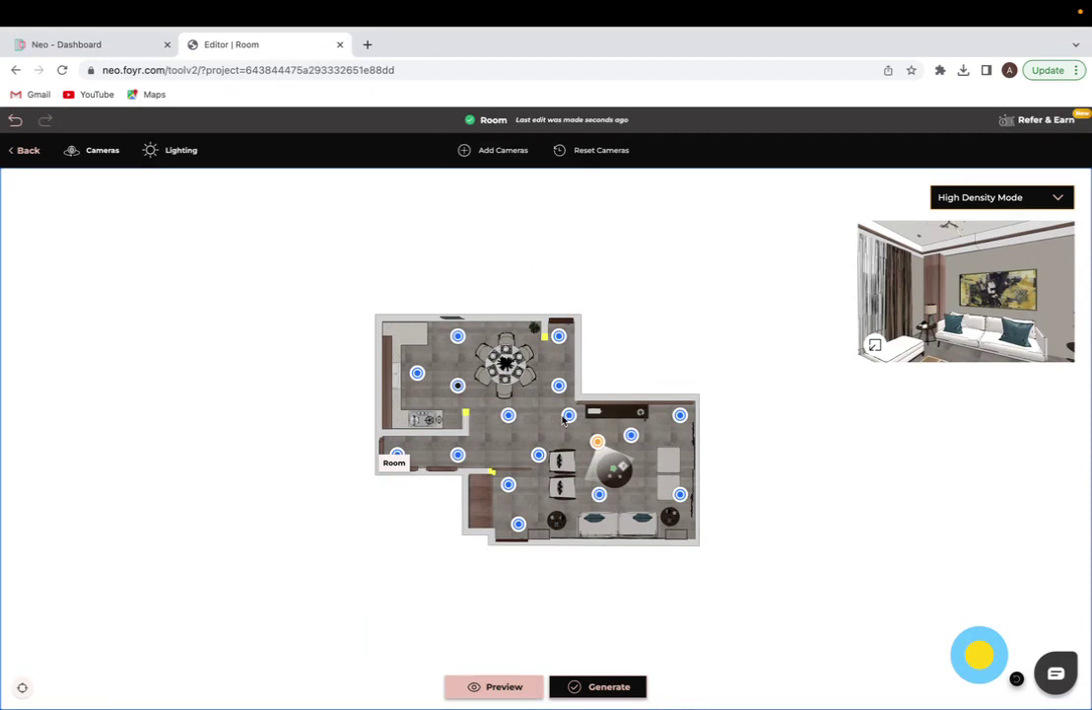
Delete the camera at the dining-side end of the TV unit.
click(569, 415)
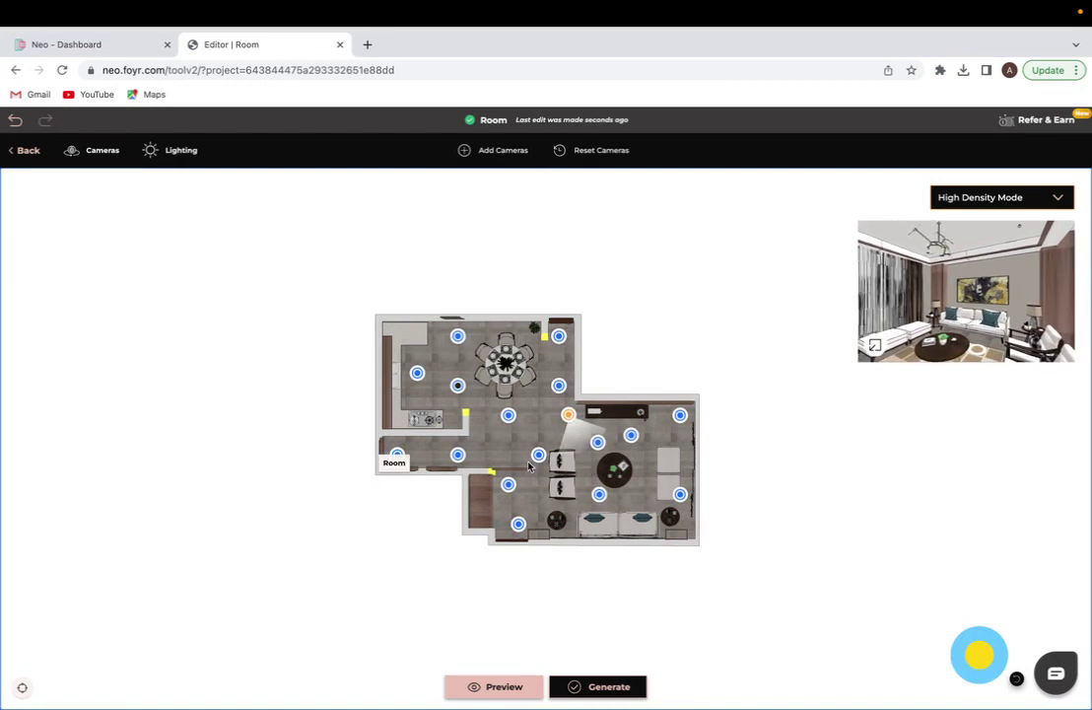
key(Delete)
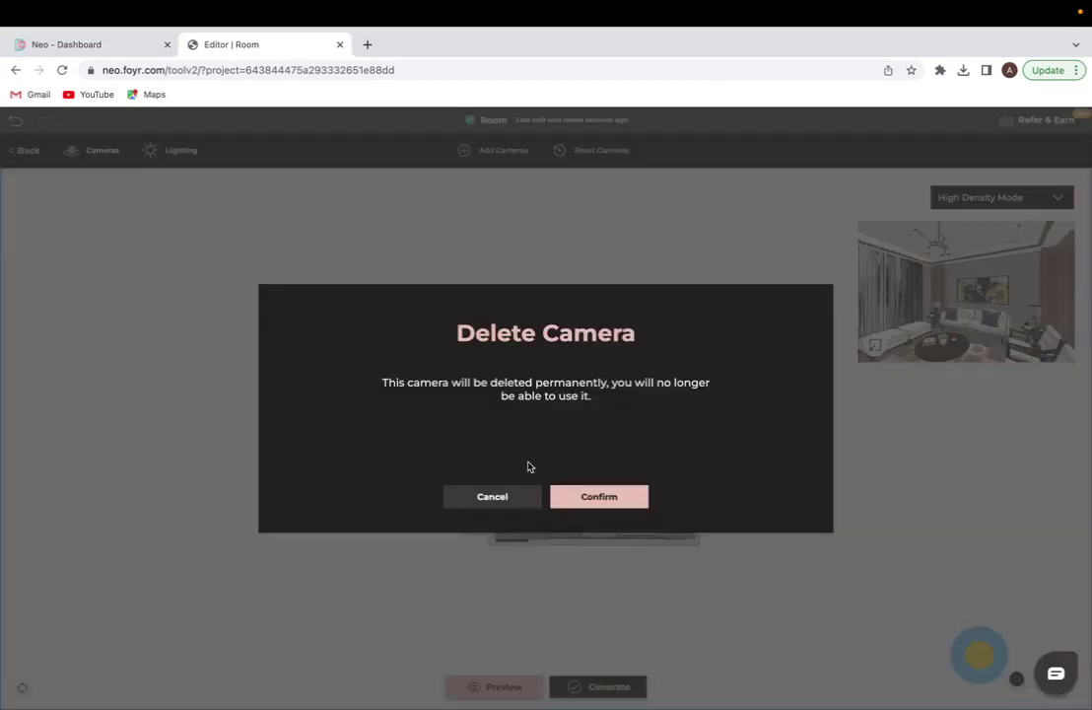
click(595, 499)
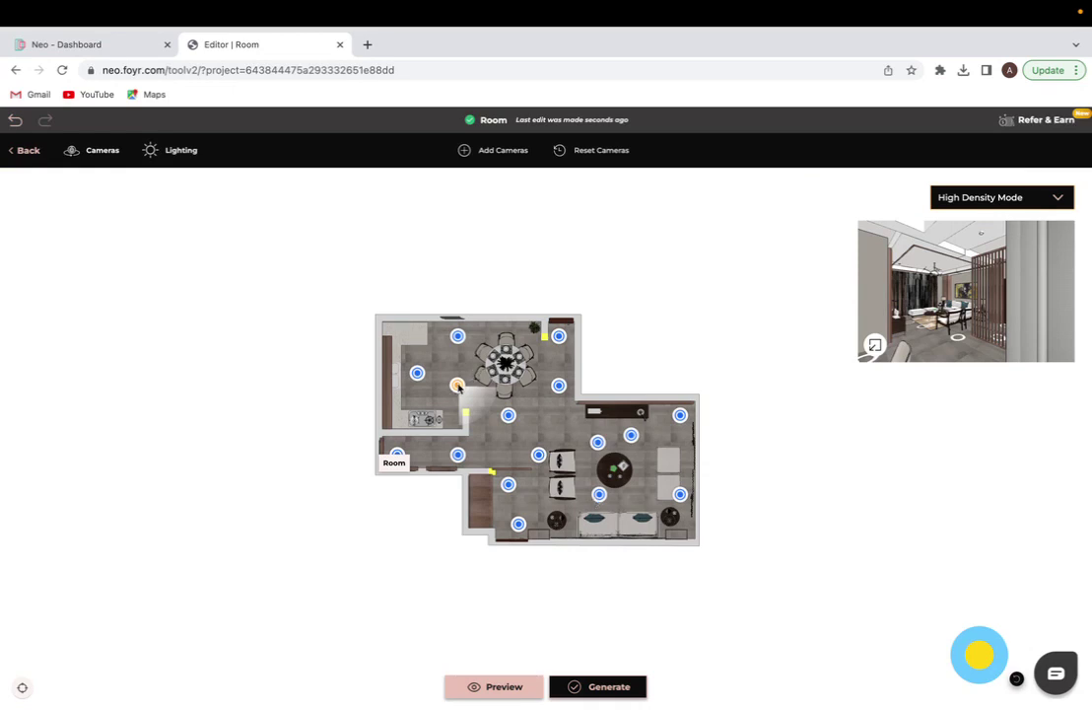
Reposition the starting camera near the kitchen, the one beside the coffee table and the one next to the armchairs.
mouse_move(458, 385)
mouse_down()
mouse_move(399, 340)
mouse_move(488, 409)
mouse_move(434, 363)
mouse_move(454, 388)
mouse_up()
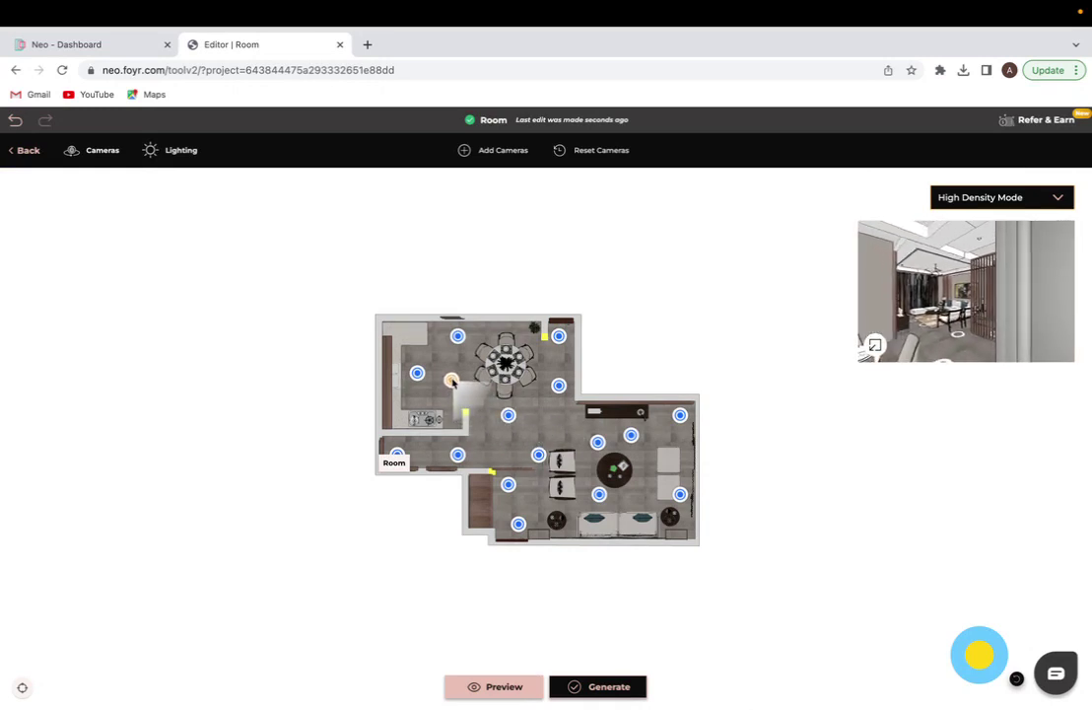
click(597, 449)
mouse_move(597, 450)
mouse_down()
mouse_move(549, 428)
mouse_move(512, 459)
mouse_move(494, 459)
mouse_up()
click(537, 460)
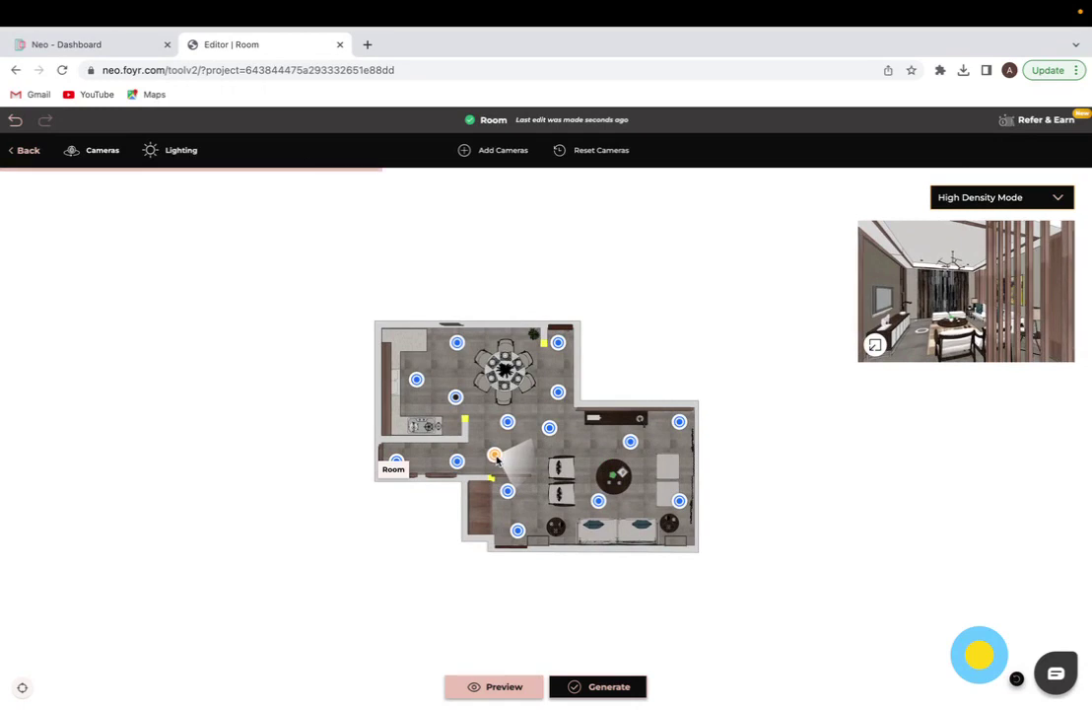
Reset all walkthrough cameras to their automatic placement.
click(595, 153)
click(606, 495)
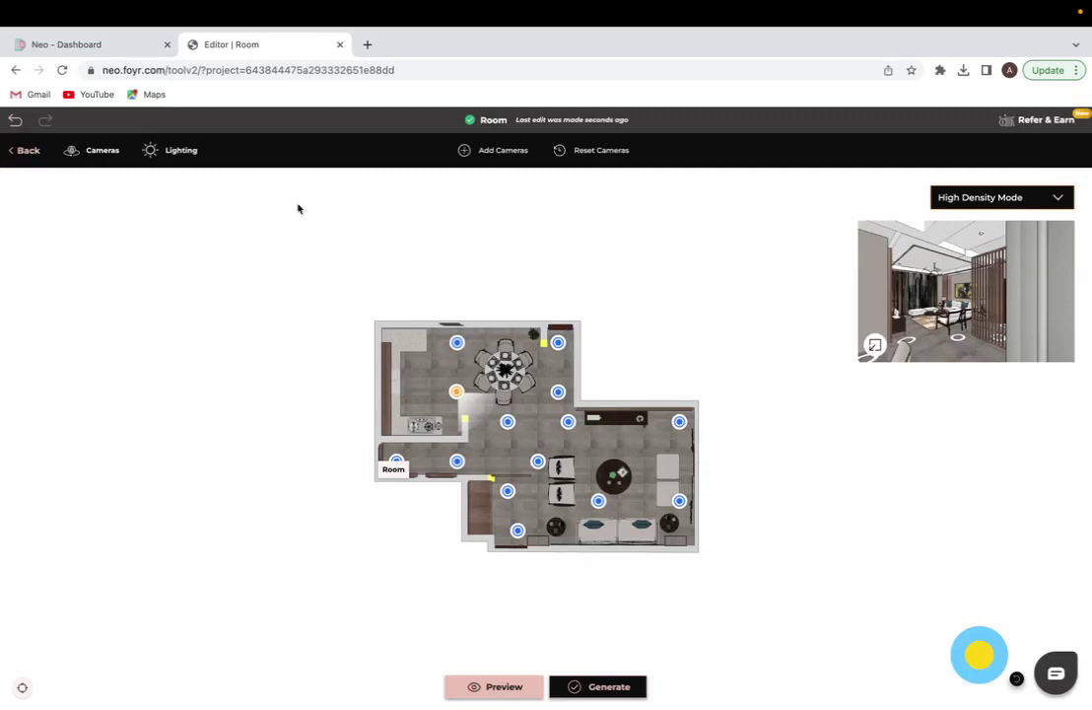
Review the evening and night lighting options and apply the Long Summer evening preset to the walkthrough.
click(177, 151)
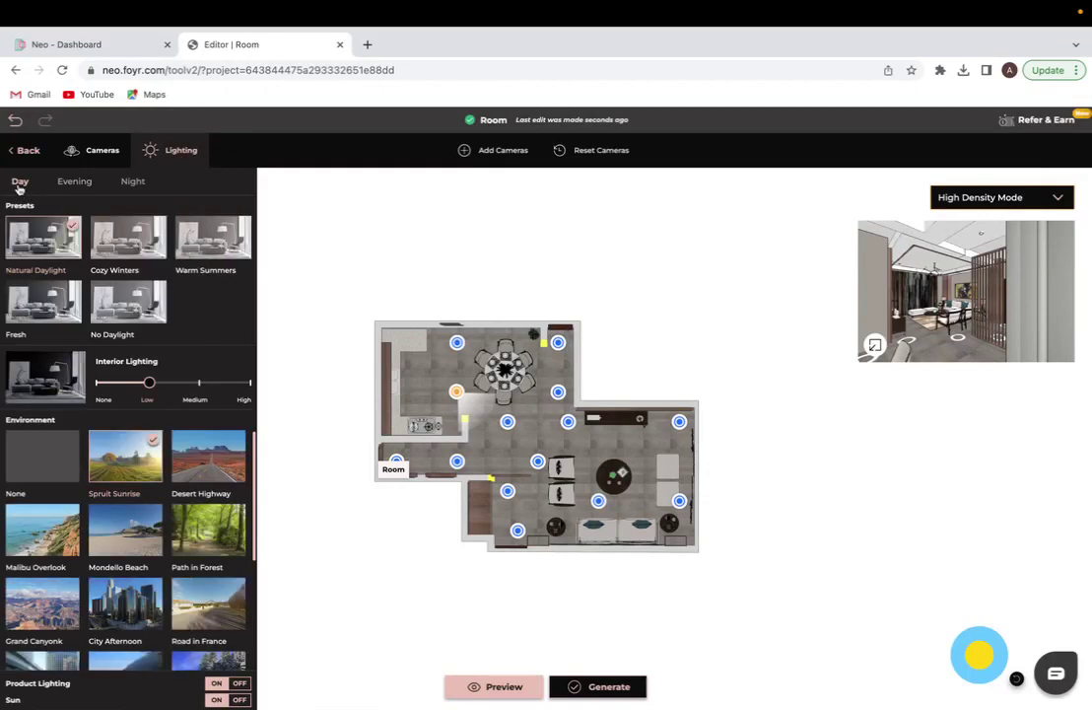
click(70, 181)
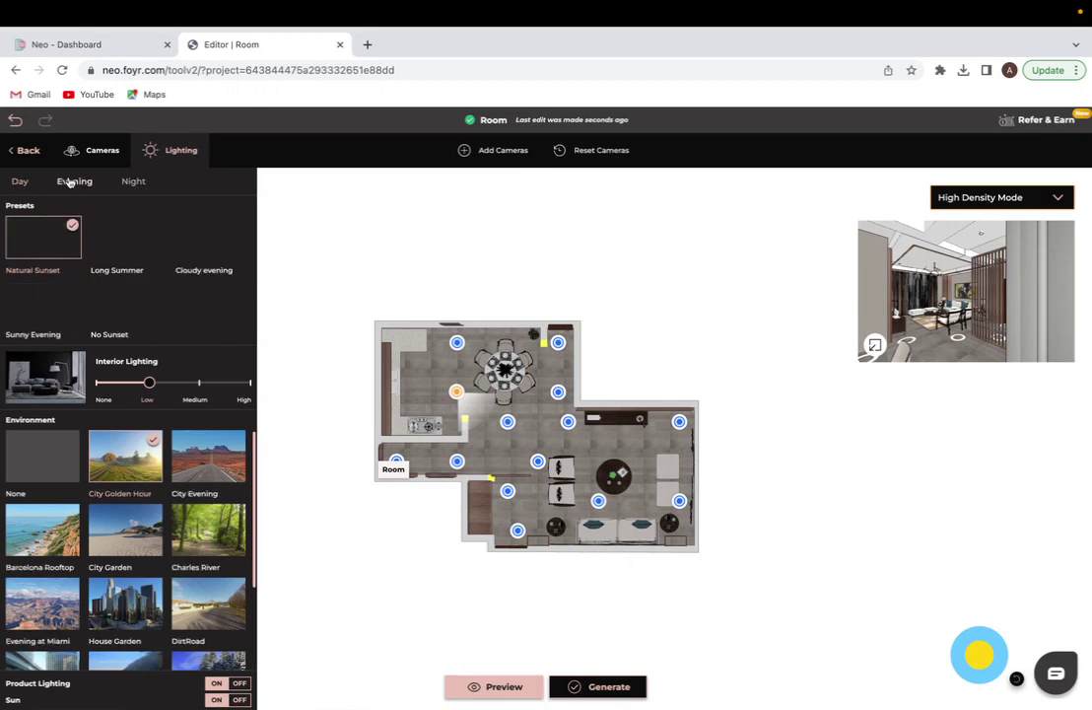
click(132, 181)
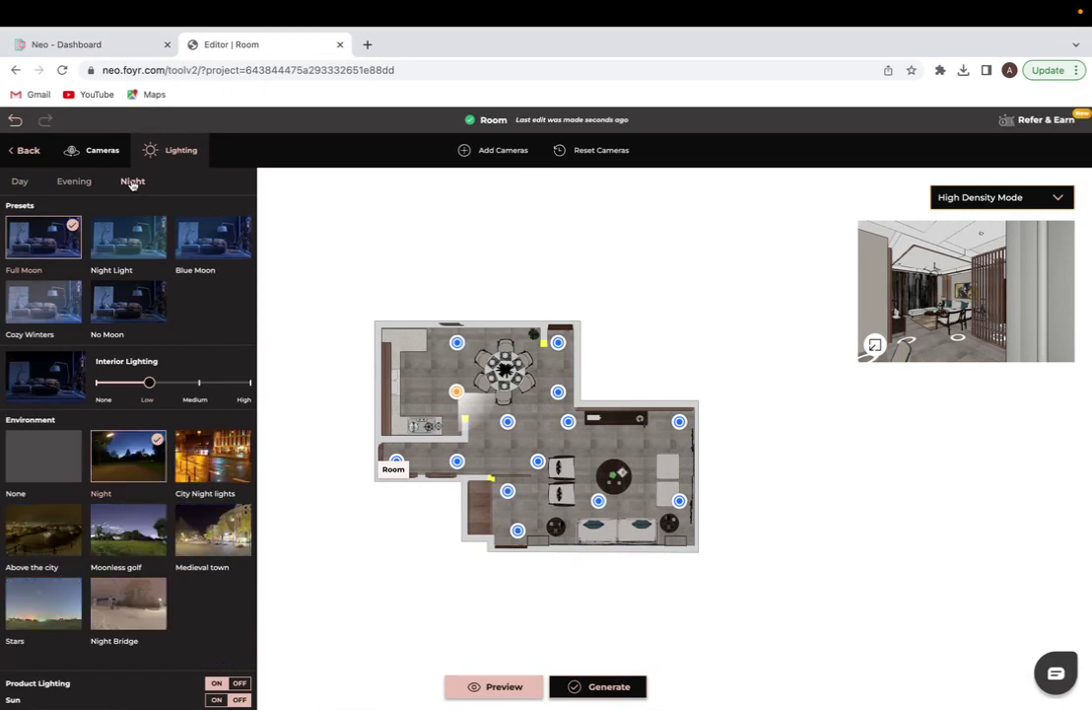
click(73, 180)
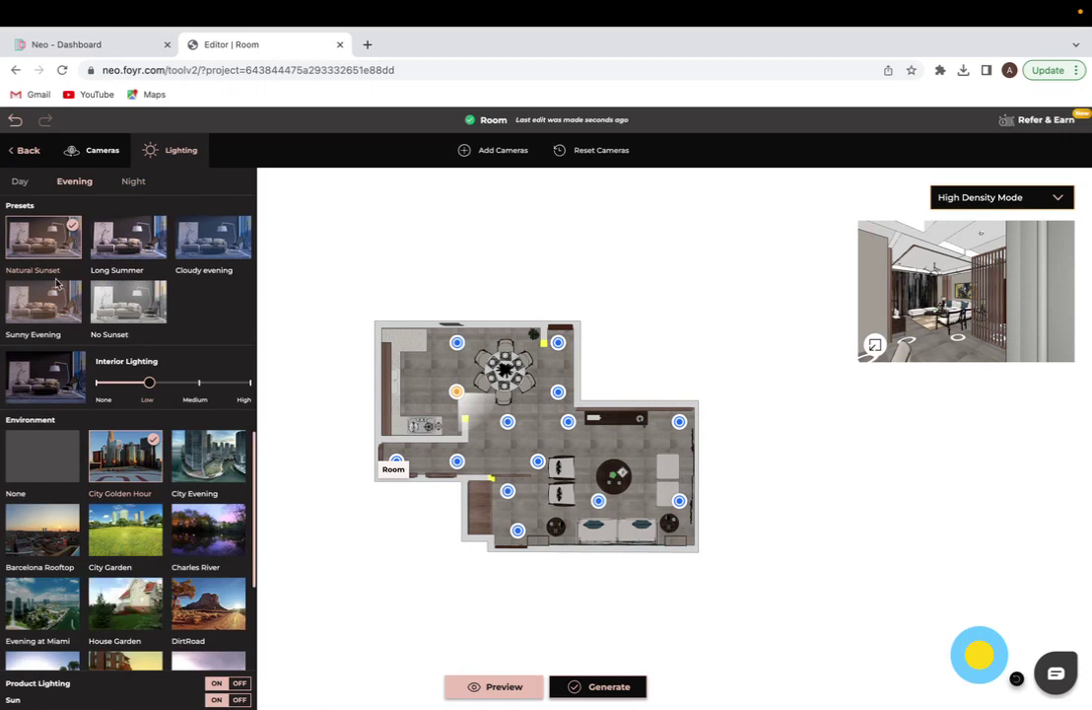
click(122, 215)
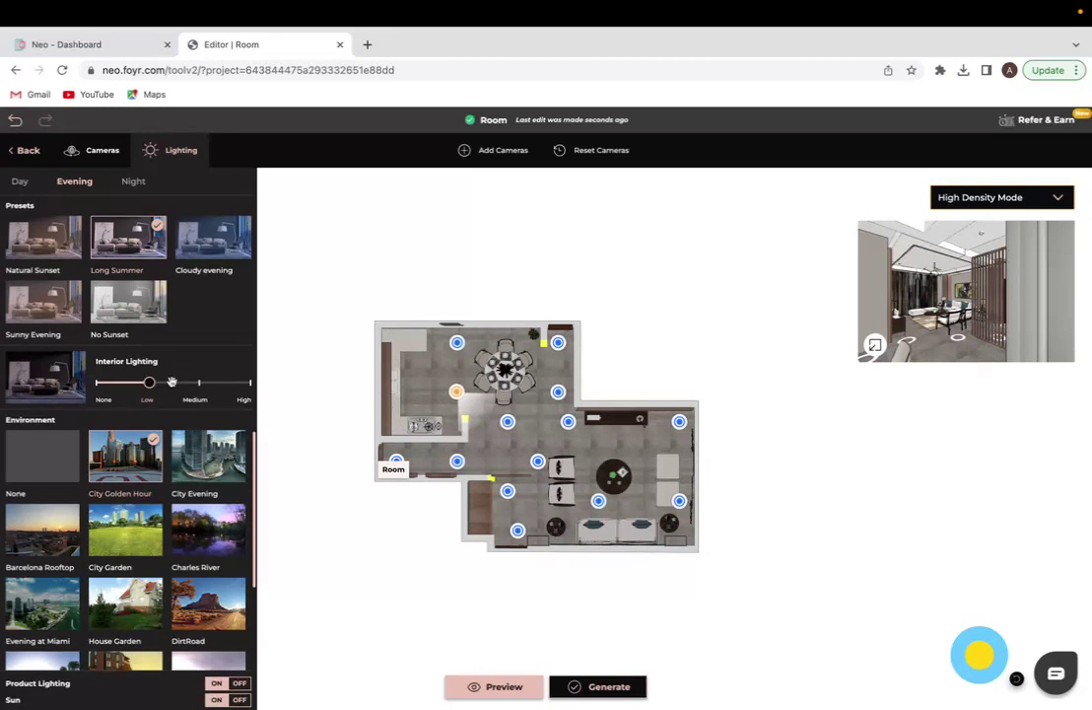
Look through the evening environments, set Product Lighting and Sun to on, and close the lighting settings.
scroll(163, 512, down, 3)
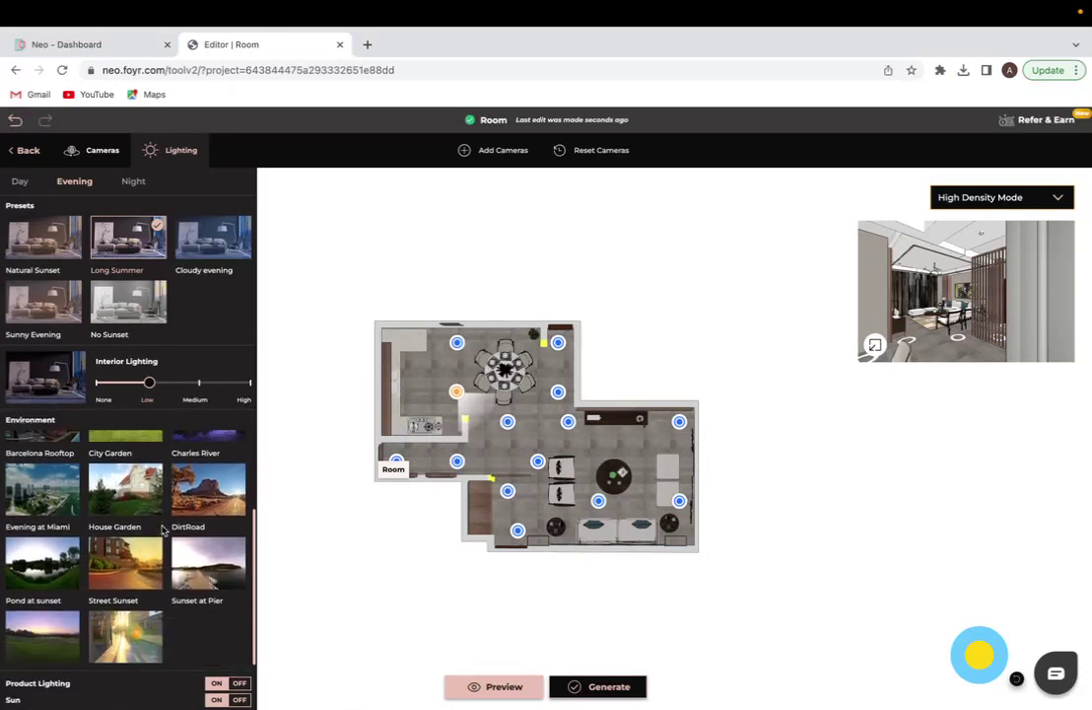
scroll(164, 530, up, 3)
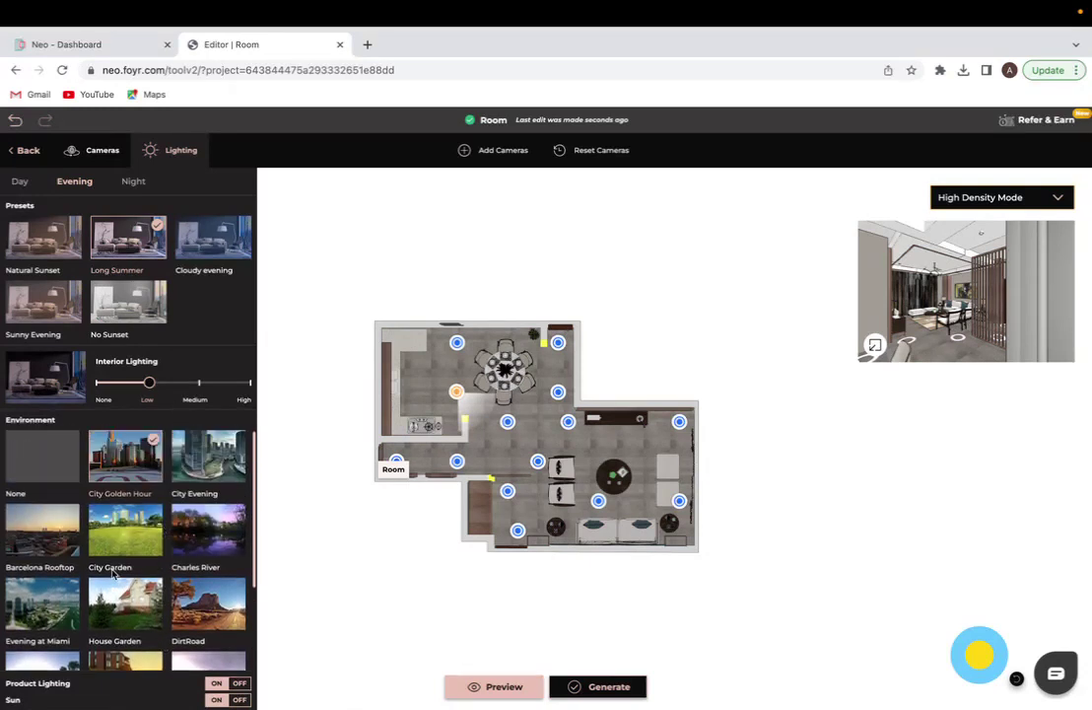
scroll(113, 574, down, 2)
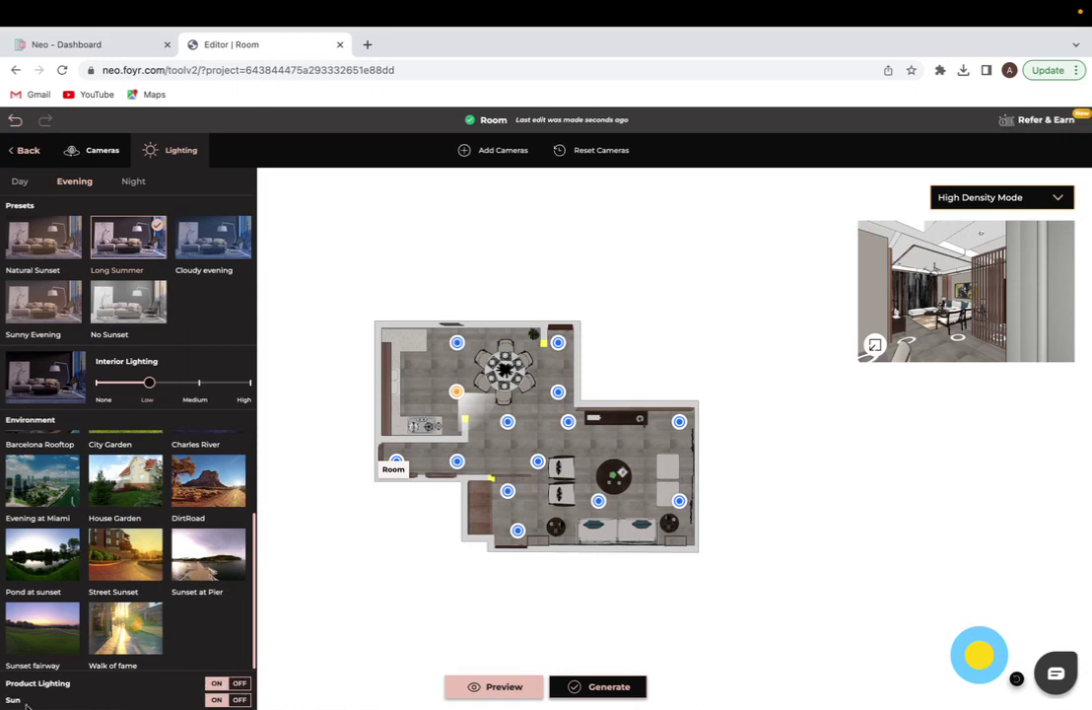
click(213, 684)
click(213, 698)
click(328, 230)
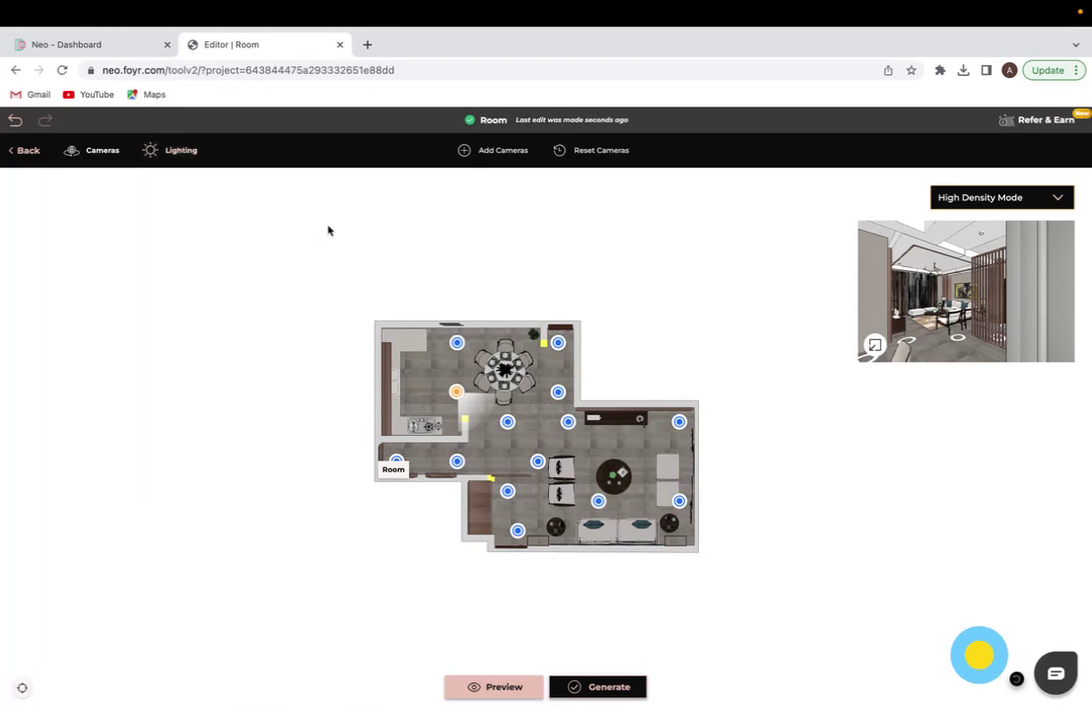
Set the camera at the far end of the corridor, by the Room label, as the walkthrough's starting point.
click(92, 154)
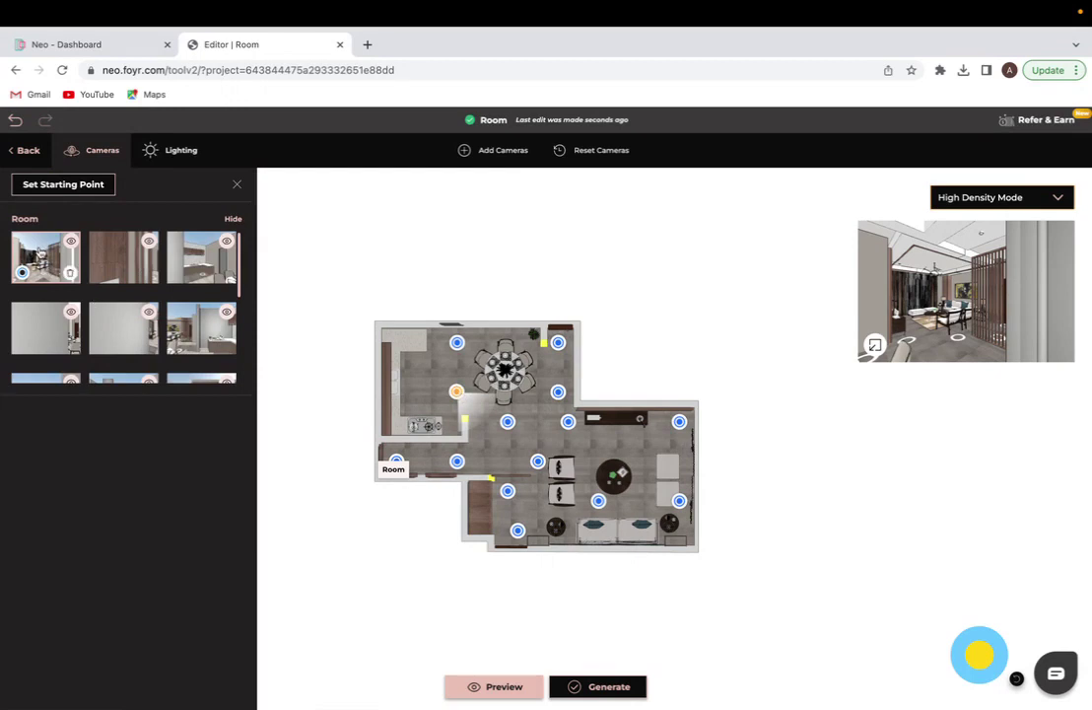
click(69, 186)
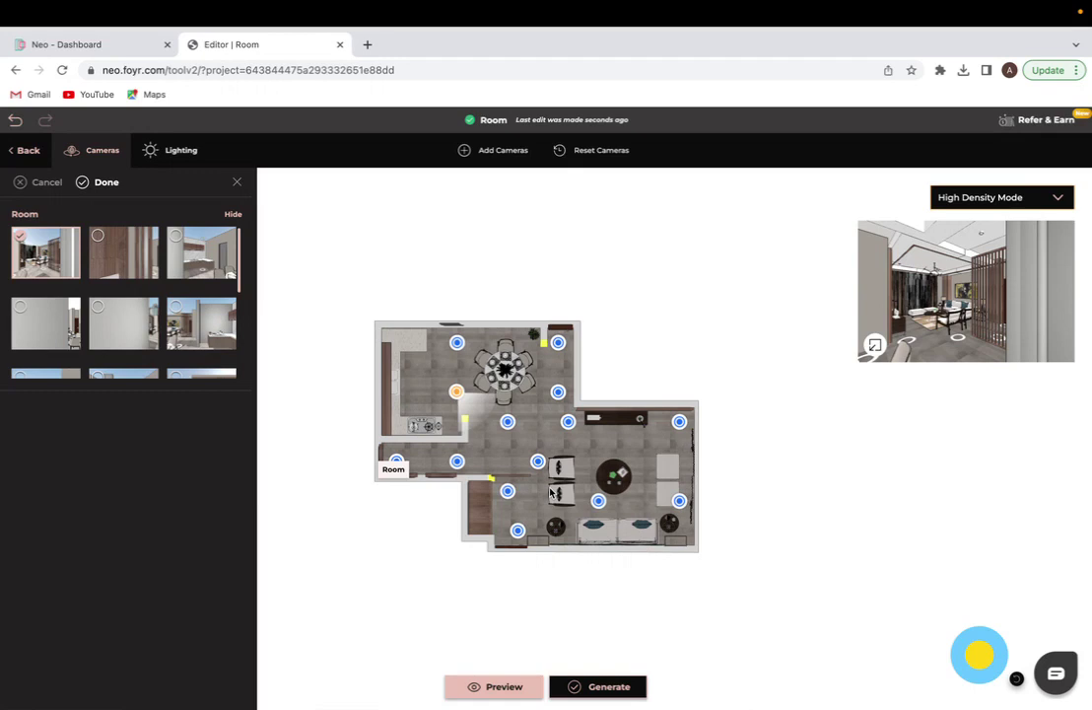
click(395, 460)
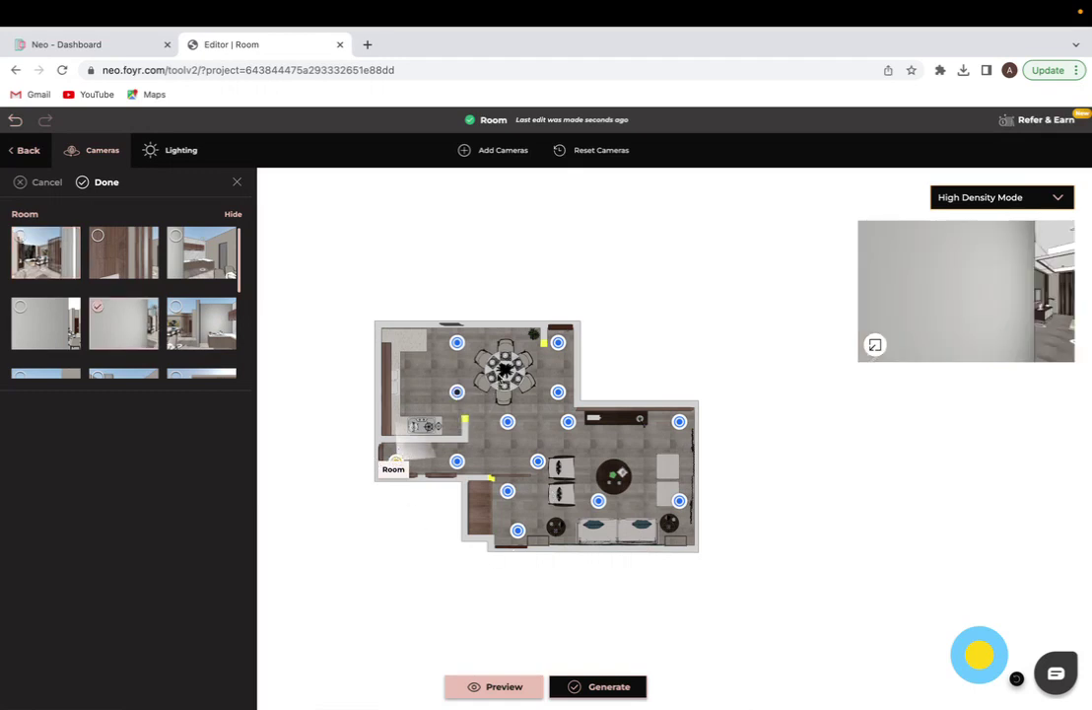
drag(1014, 248, 798, 252)
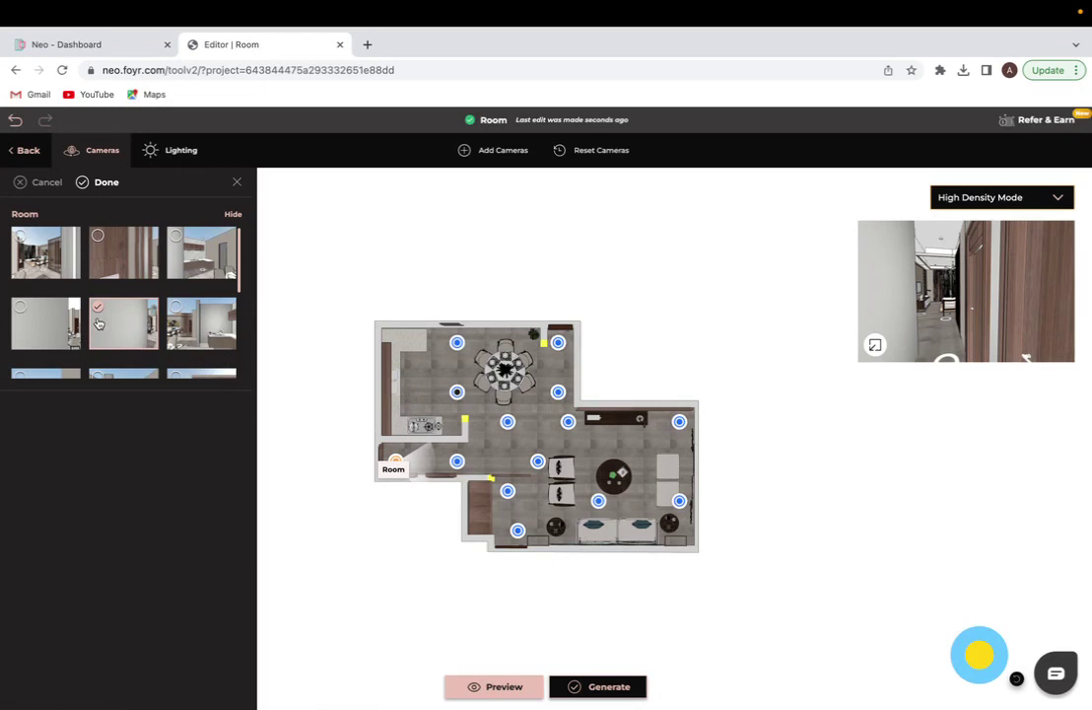
click(106, 183)
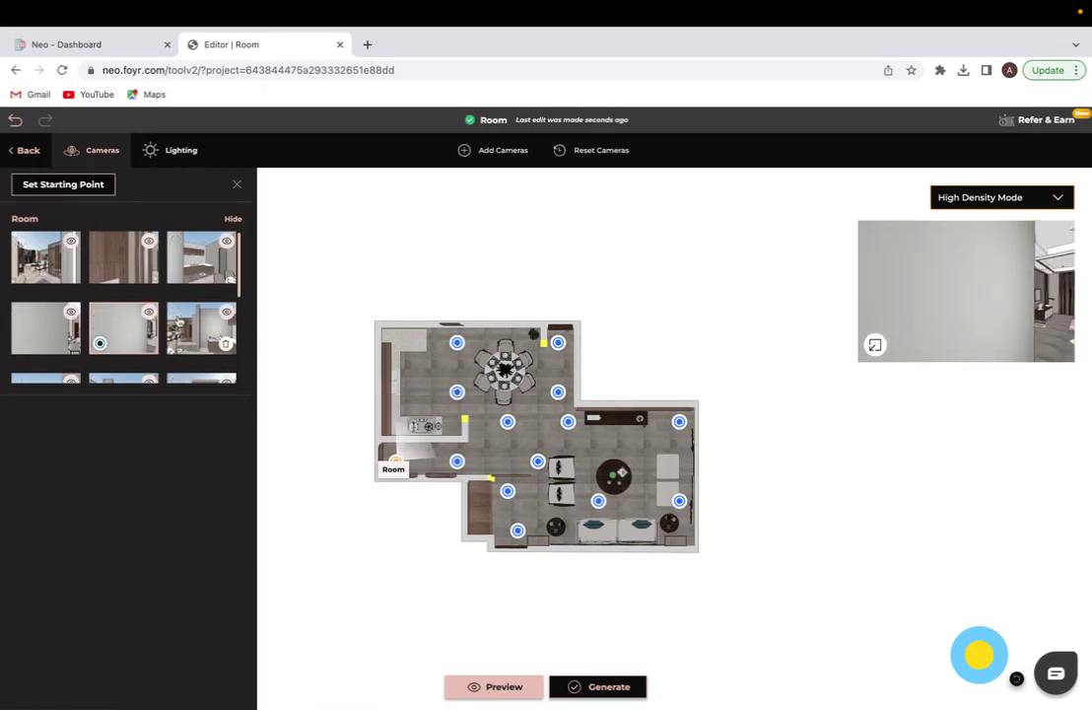
Close the camera list, adjust the sun position and turn the starting camera's view along the corridor.
mouse_move(175, 701)
click(236, 185)
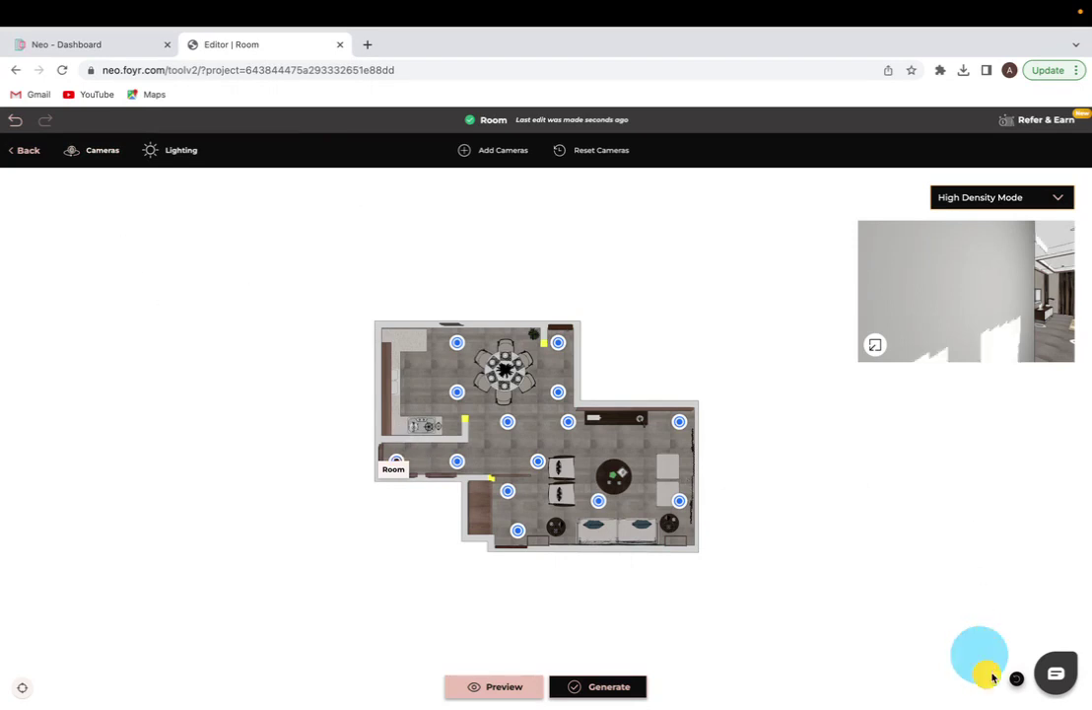
drag(1016, 347, 965, 470)
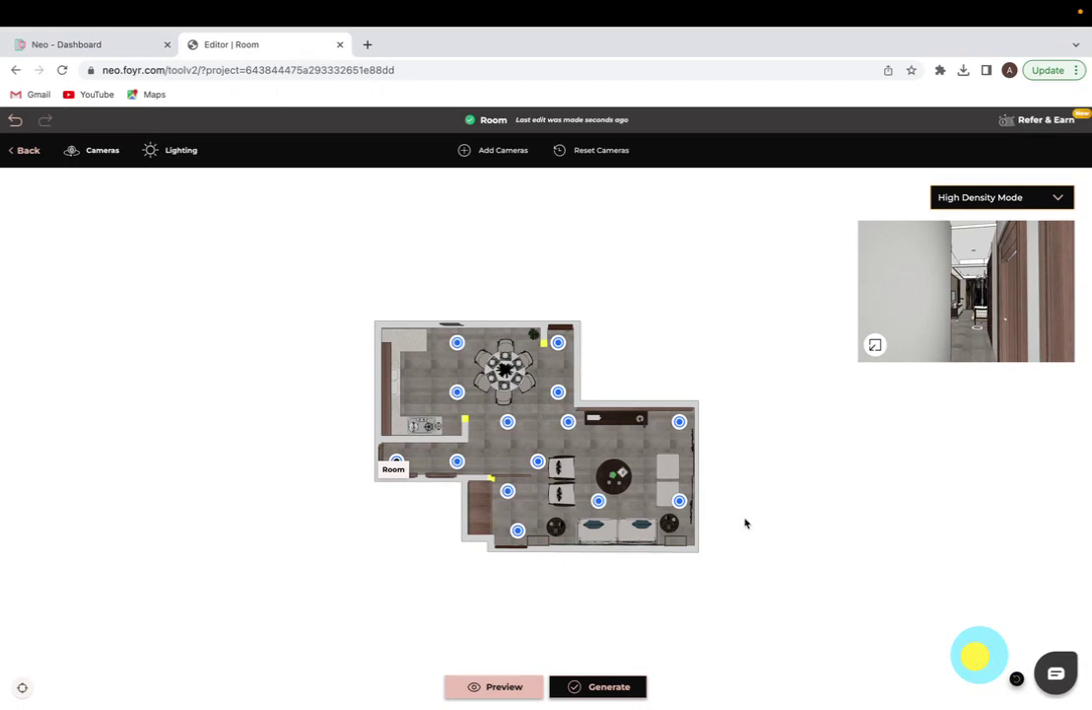
Preview the walkthrough in the living room and return to the camera floor plan.
click(455, 687)
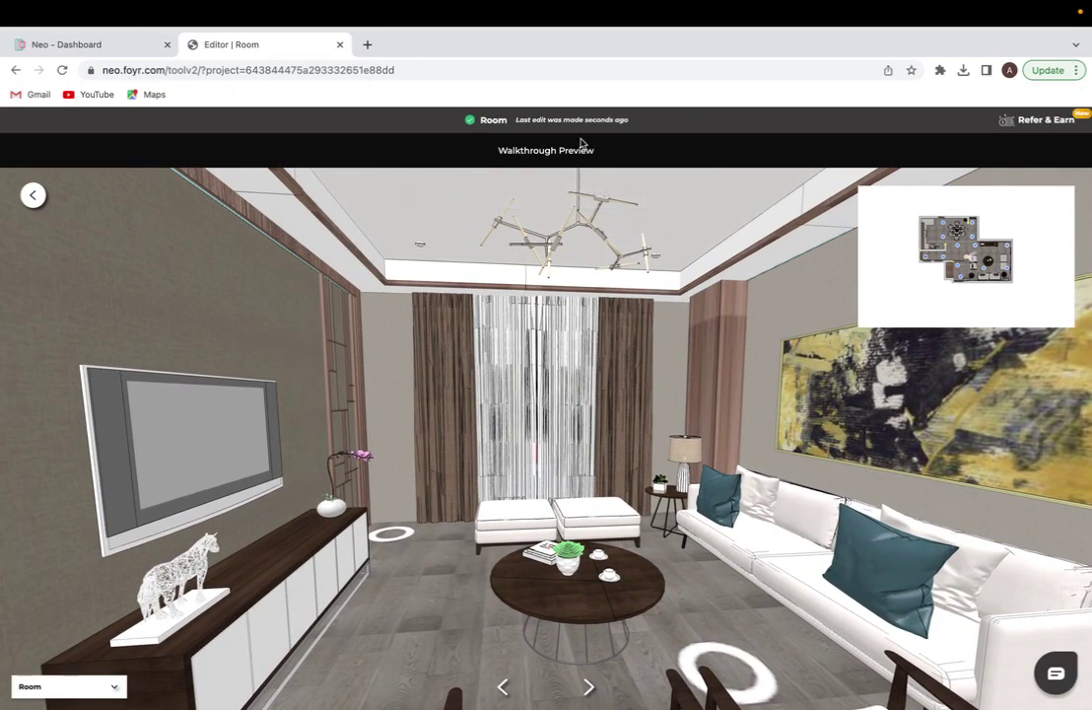
click(33, 194)
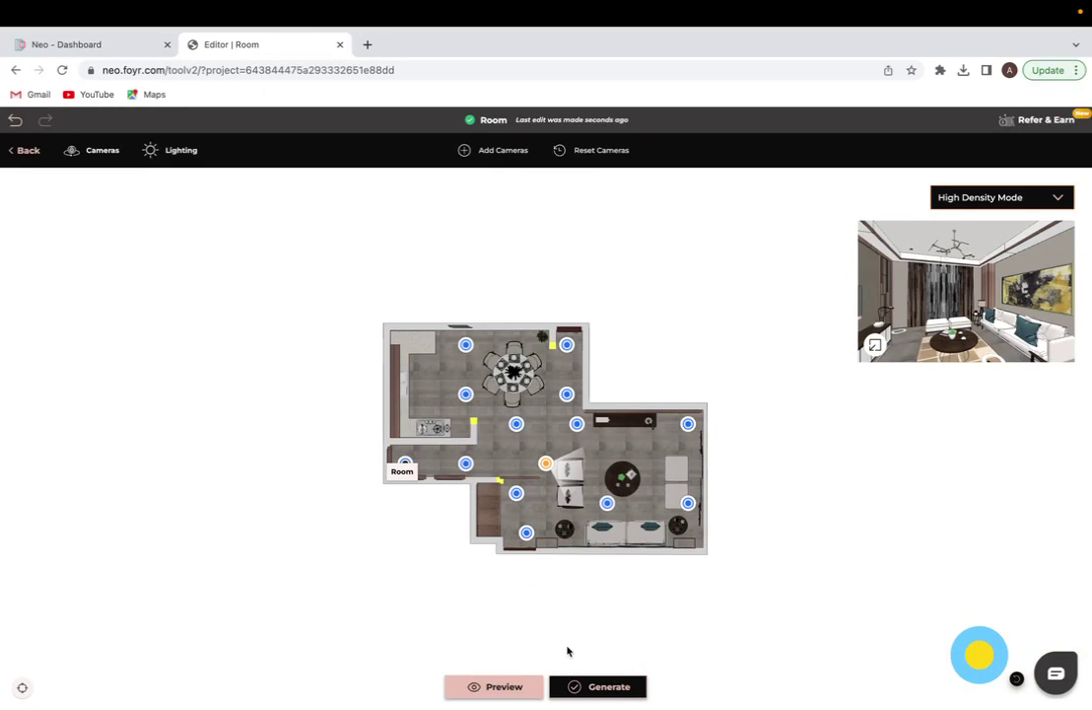
Exit the walkthrough setup with its current state saved and open Walkthrough_1 from the gallery.
click(24, 150)
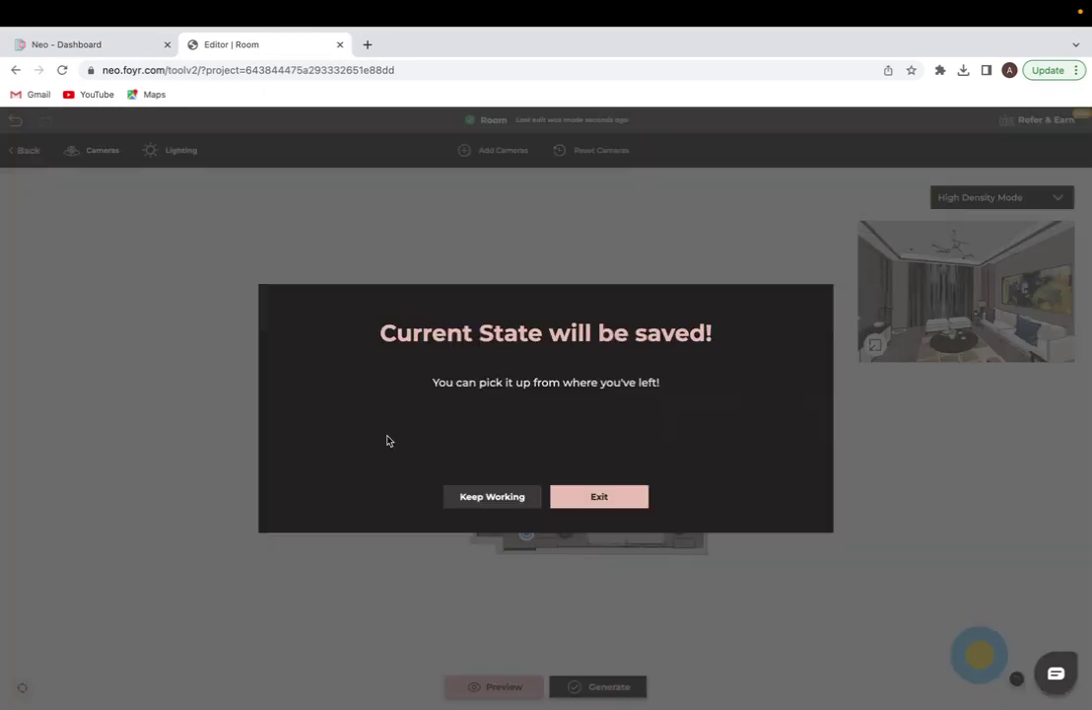
click(601, 496)
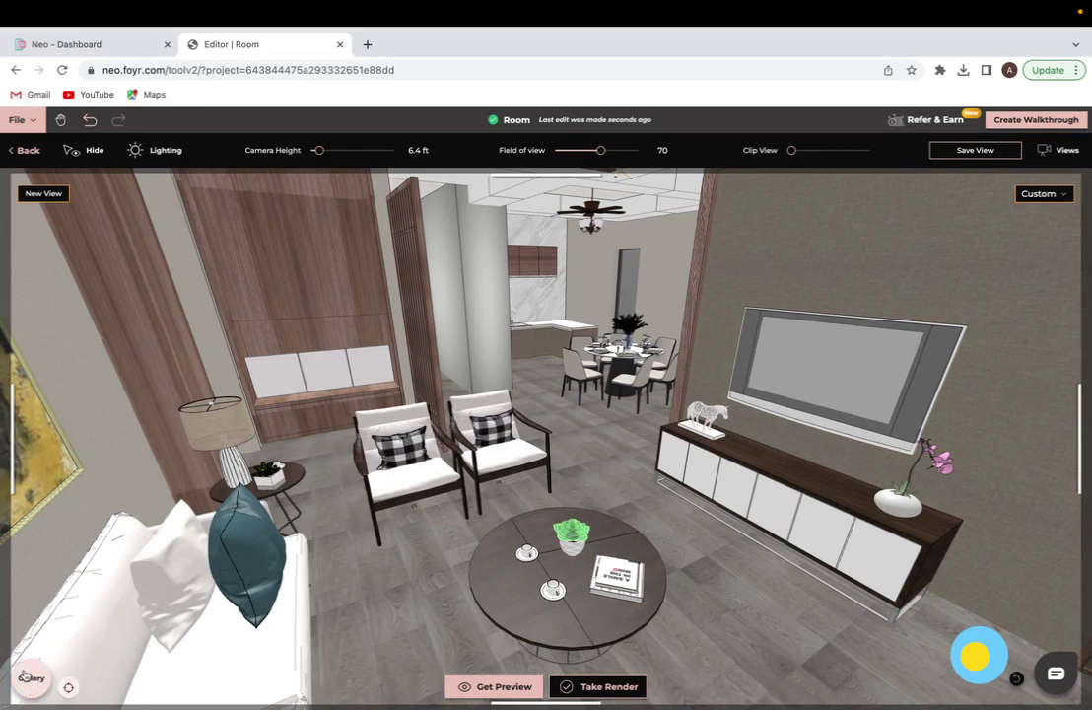
click(24, 677)
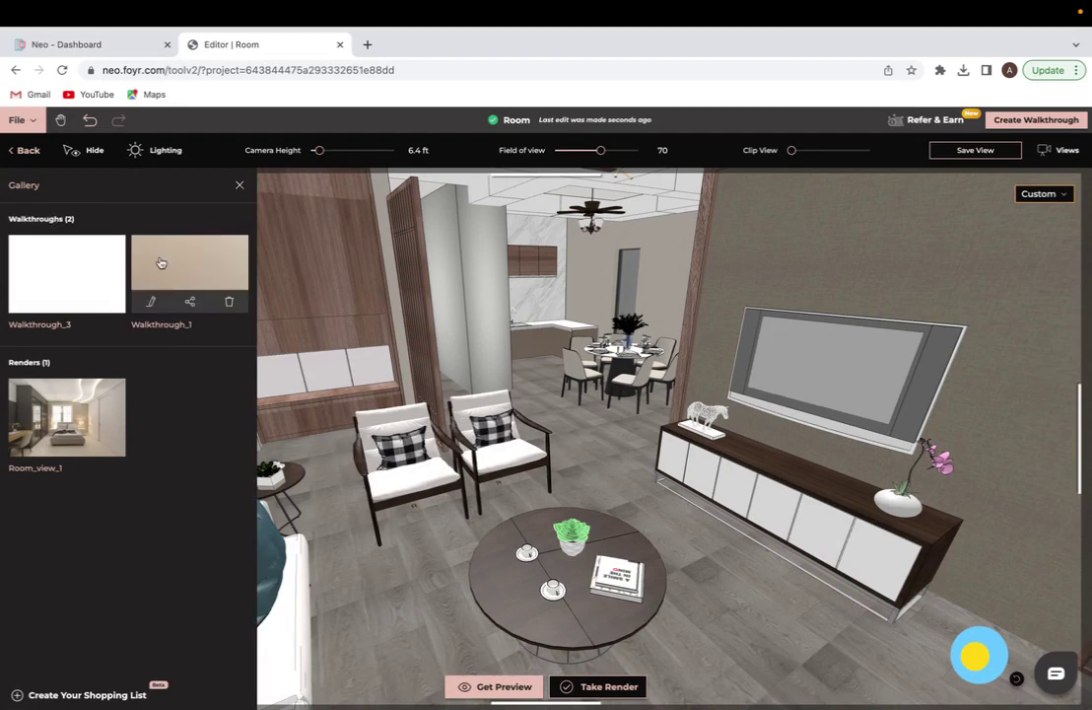
click(160, 262)
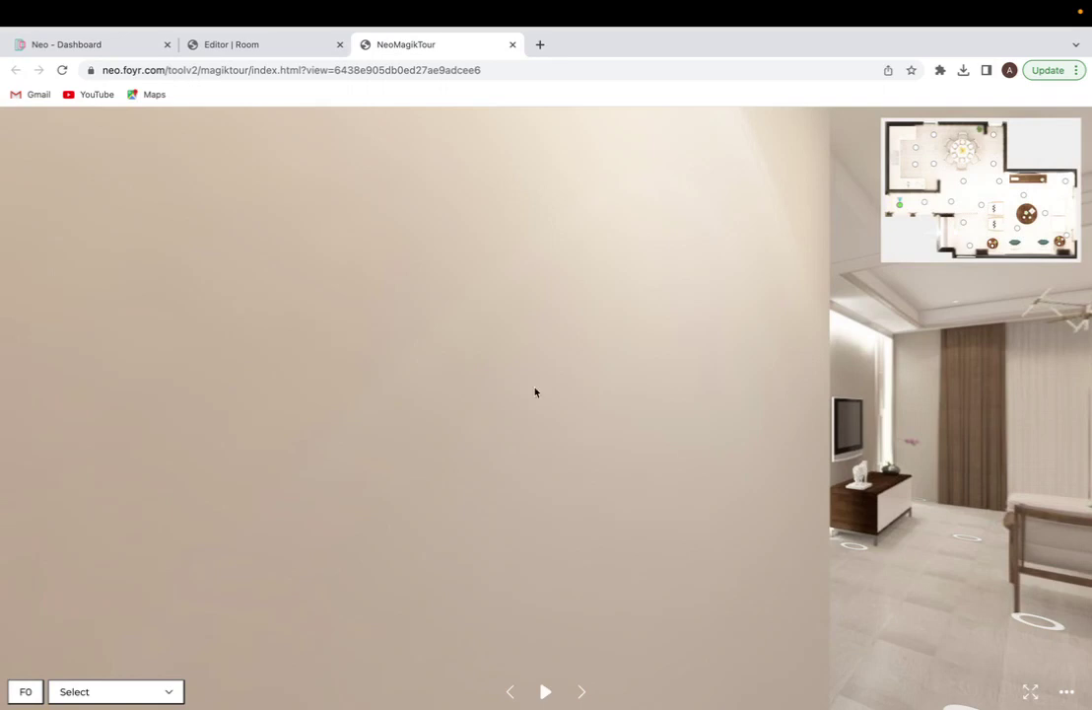
Look along the corridor, move forward to the viewpoint at its open end and turn the view toward the living room.
click(617, 414)
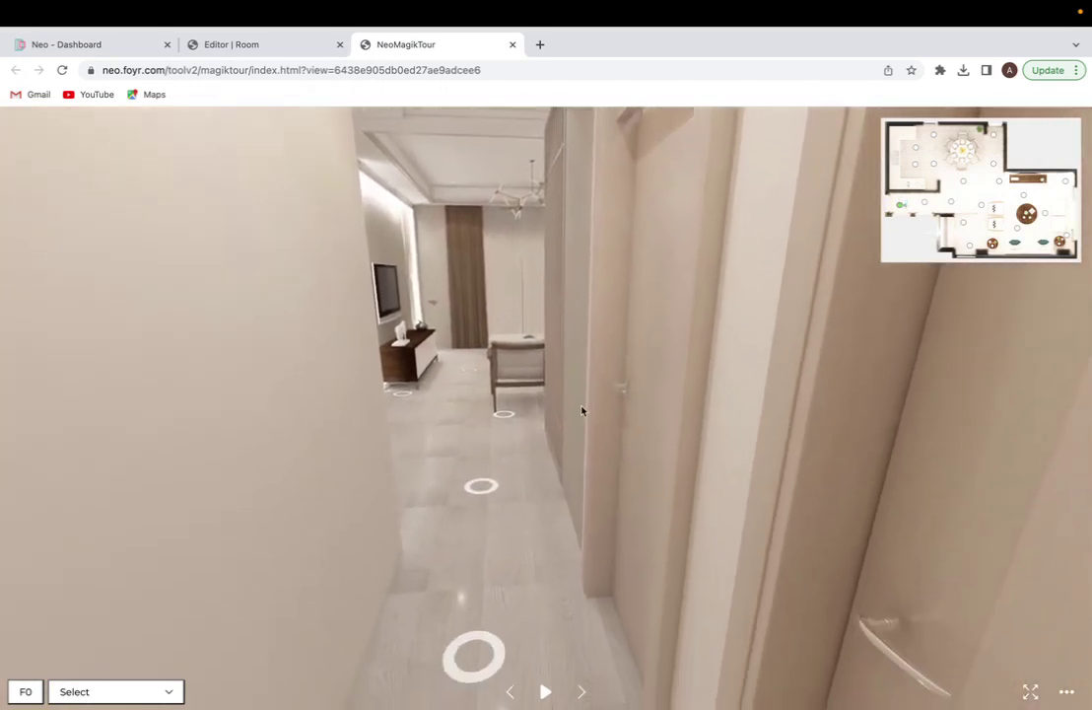
click(582, 410)
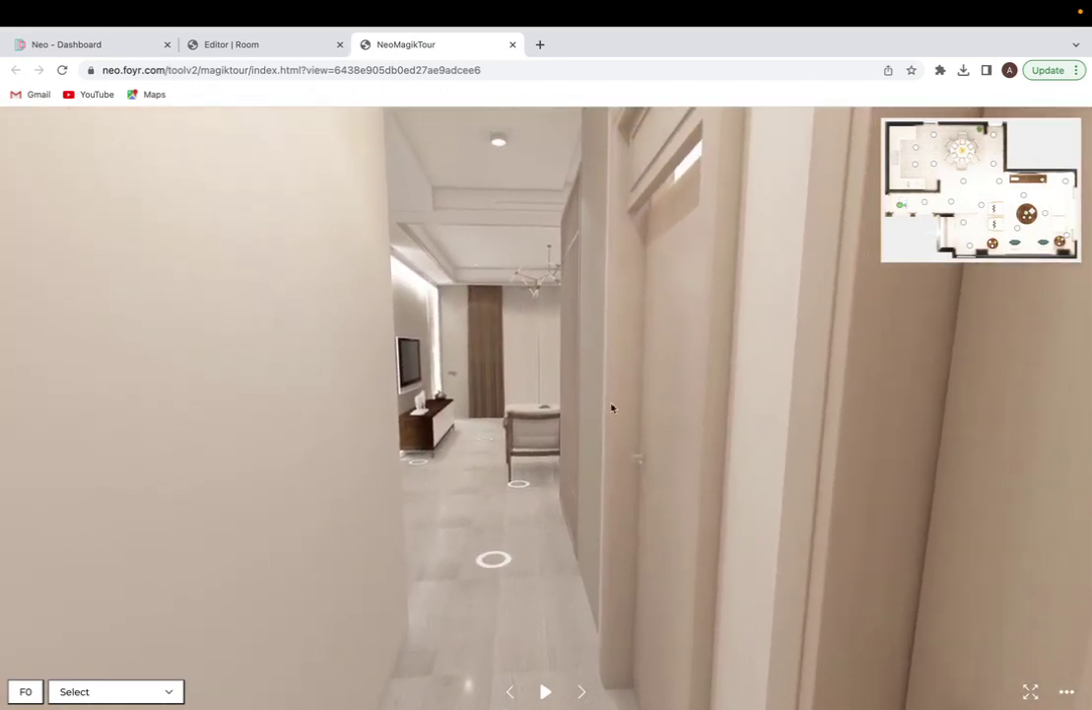
mouse_move(739, 286)
click(490, 561)
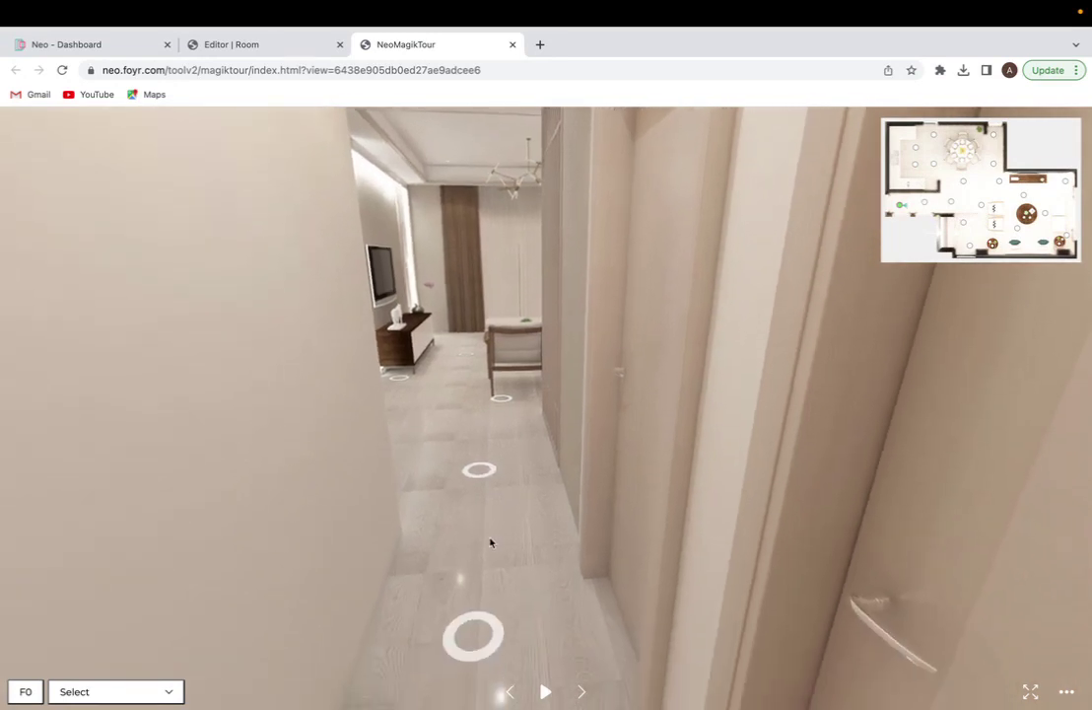
click(482, 471)
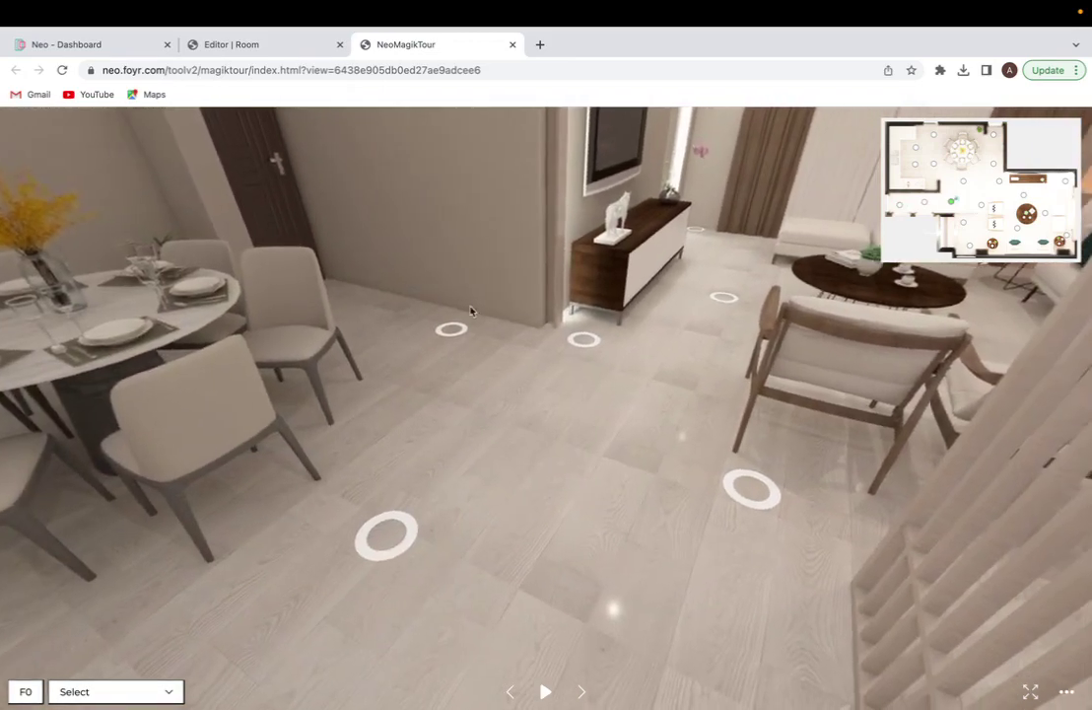
drag(463, 310, 374, 358)
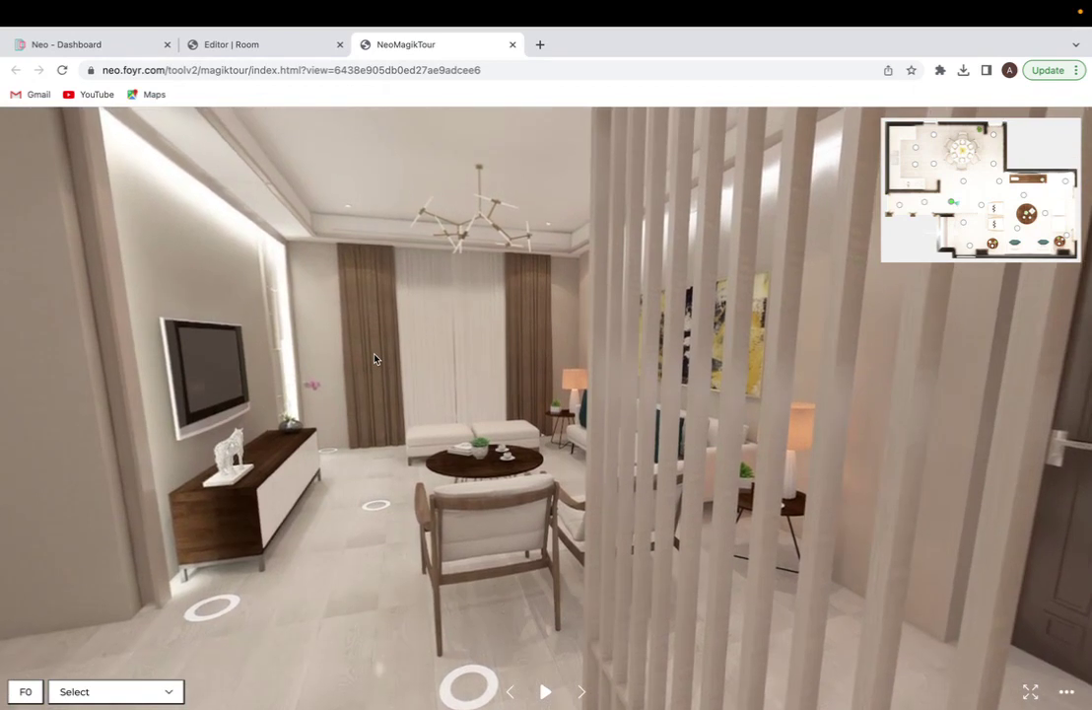
Jump via the floor plan to the viewpoint between the sofa and round coffee table and view the TV wall.
mouse_move(931, 244)
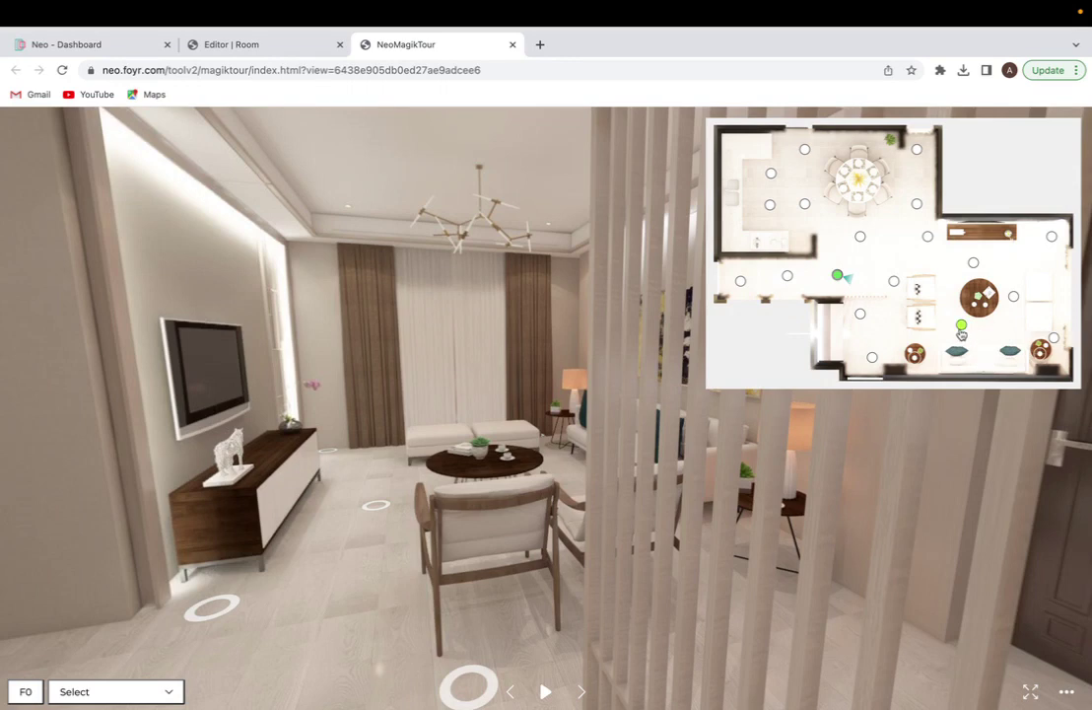
click(962, 328)
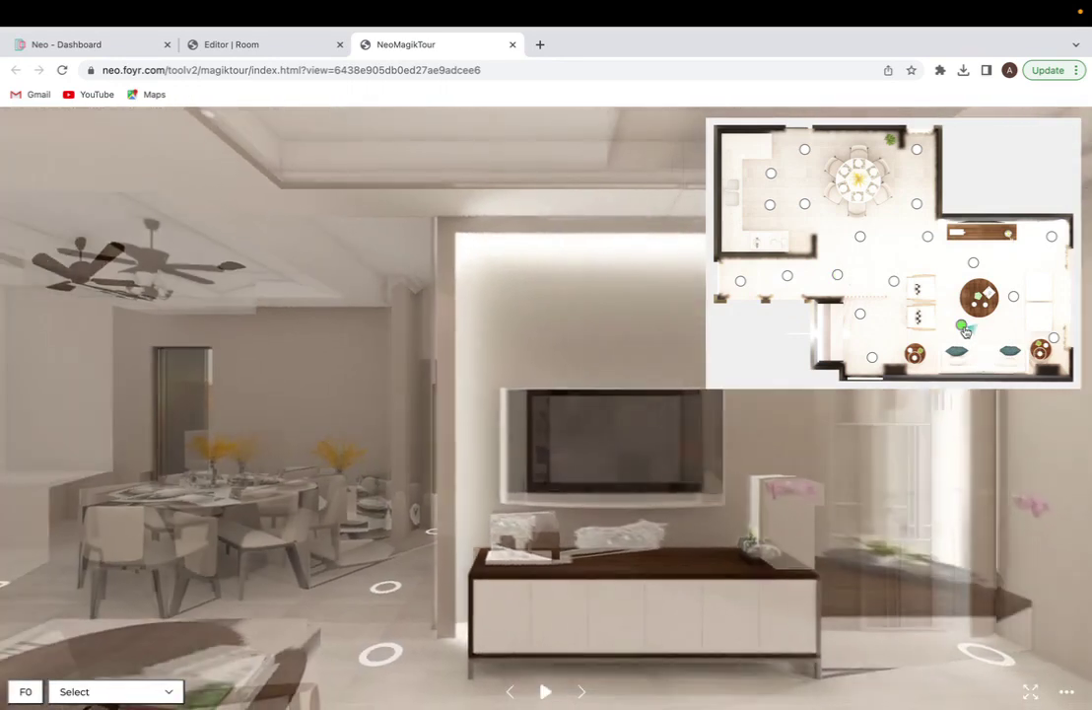
mouse_move(736, 475)
mouse_down()
mouse_move(697, 475)
mouse_move(723, 391)
mouse_move(873, 404)
mouse_move(629, 418)
mouse_move(743, 341)
mouse_move(851, 385)
mouse_move(736, 321)
mouse_move(814, 409)
mouse_move(676, 373)
mouse_move(553, 310)
mouse_move(566, 364)
mouse_move(645, 450)
mouse_move(587, 428)
mouse_move(571, 373)
mouse_move(692, 339)
mouse_move(555, 337)
mouse_up()
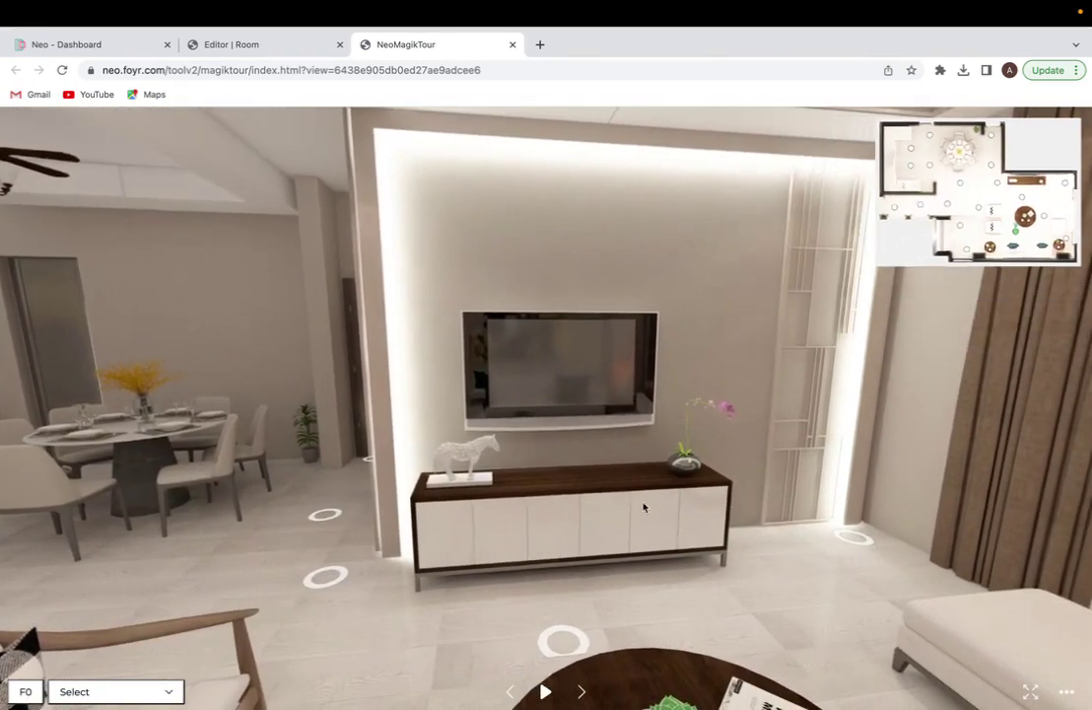
drag(539, 429, 544, 454)
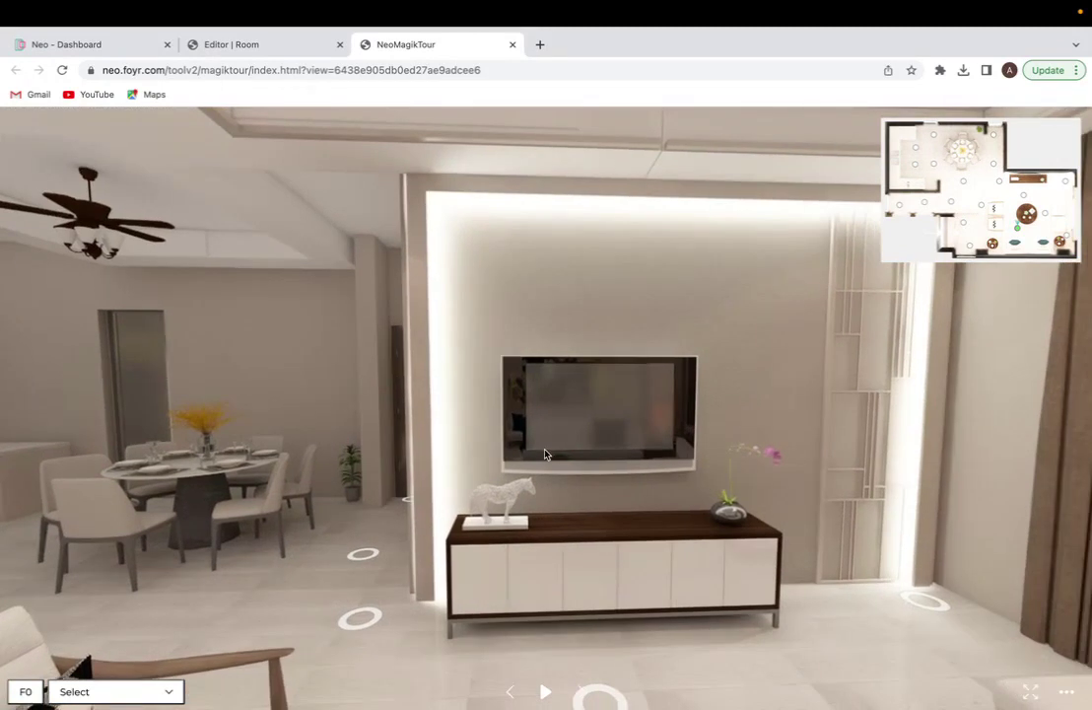